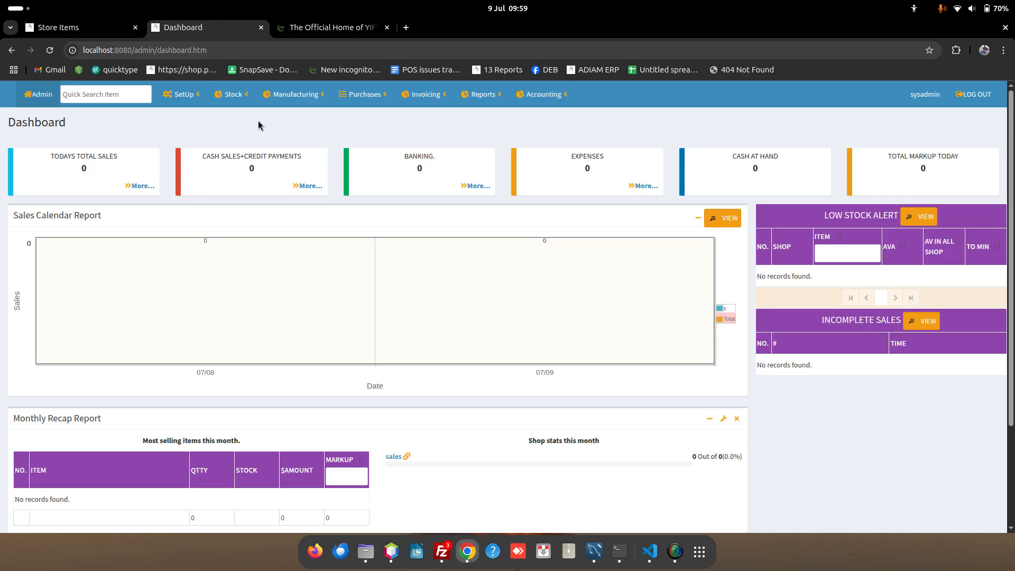
Open the list of portions/units from the setup options.
scroll(312, 256, down, 3)
scroll(312, 255, up, 3)
click(183, 97)
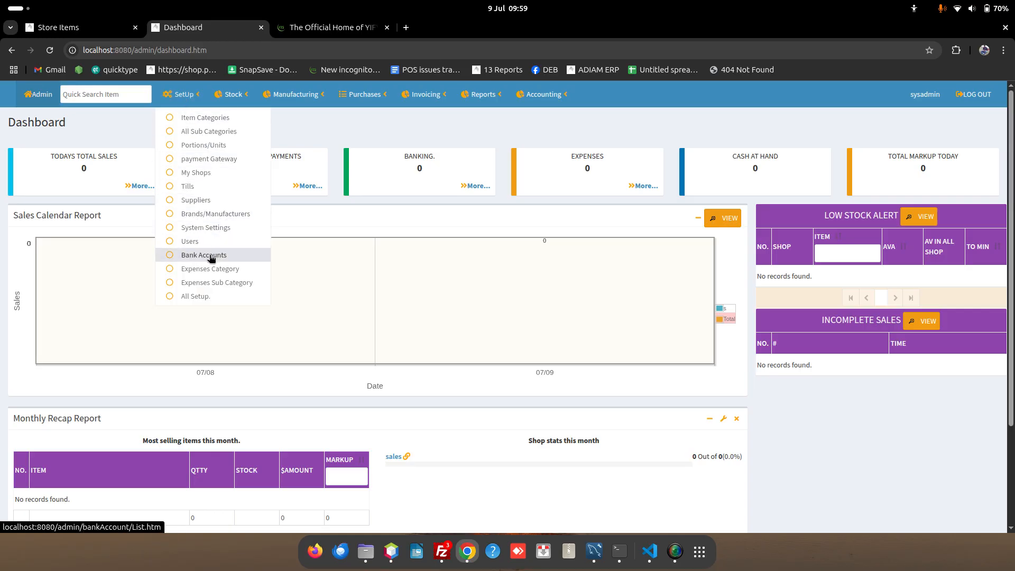
click(213, 145)
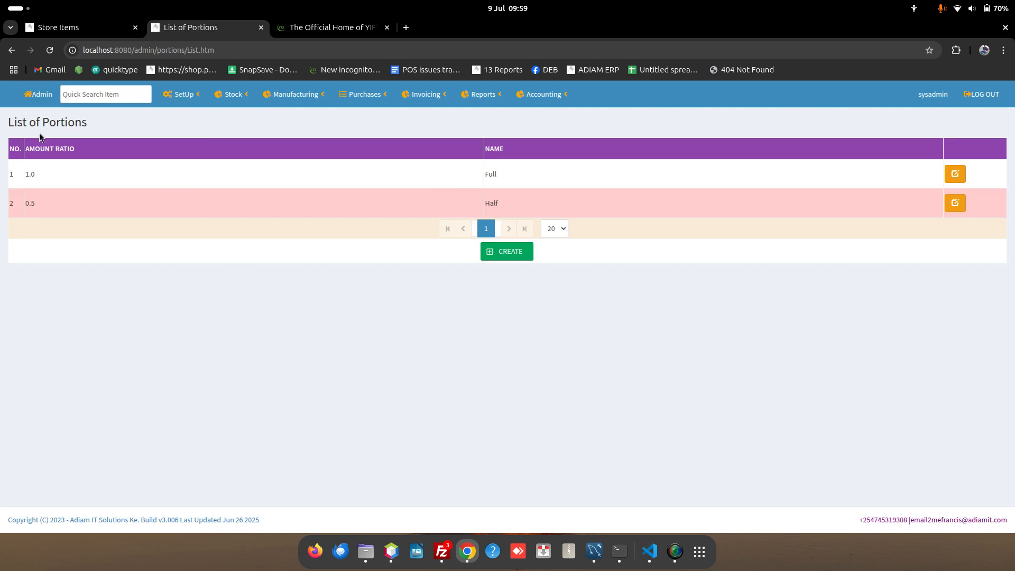
Create and save a portion named Quarter with an amount ratio of 0.25.
click(518, 251)
click(84, 229)
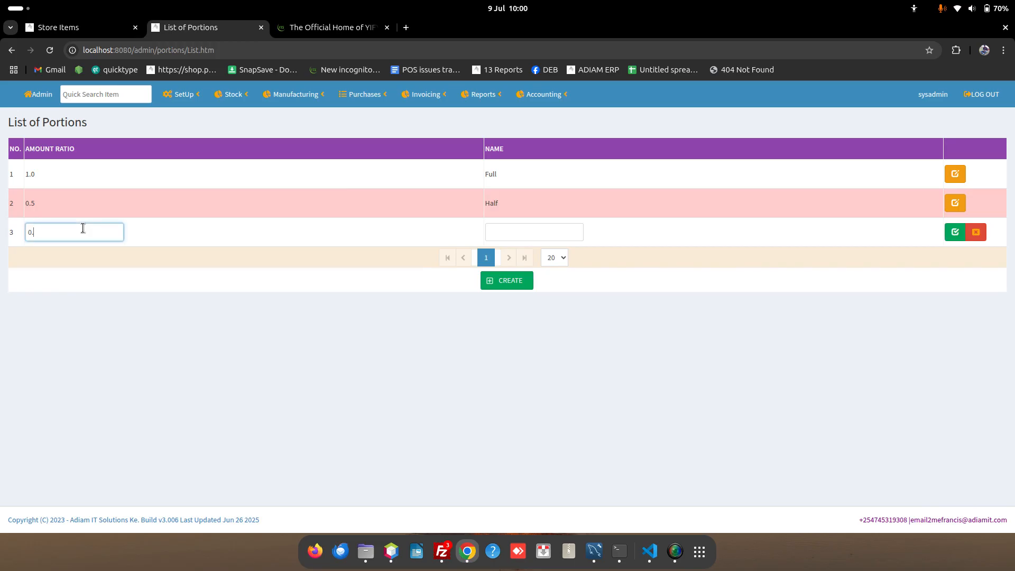
text(25)
click(504, 227)
text(Quar)
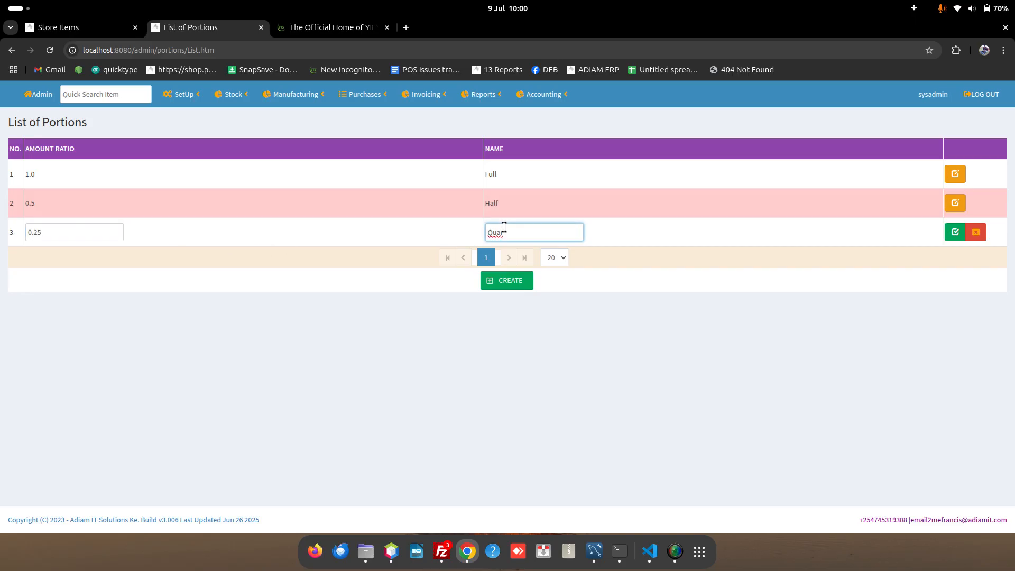
text(ter)
click(950, 232)
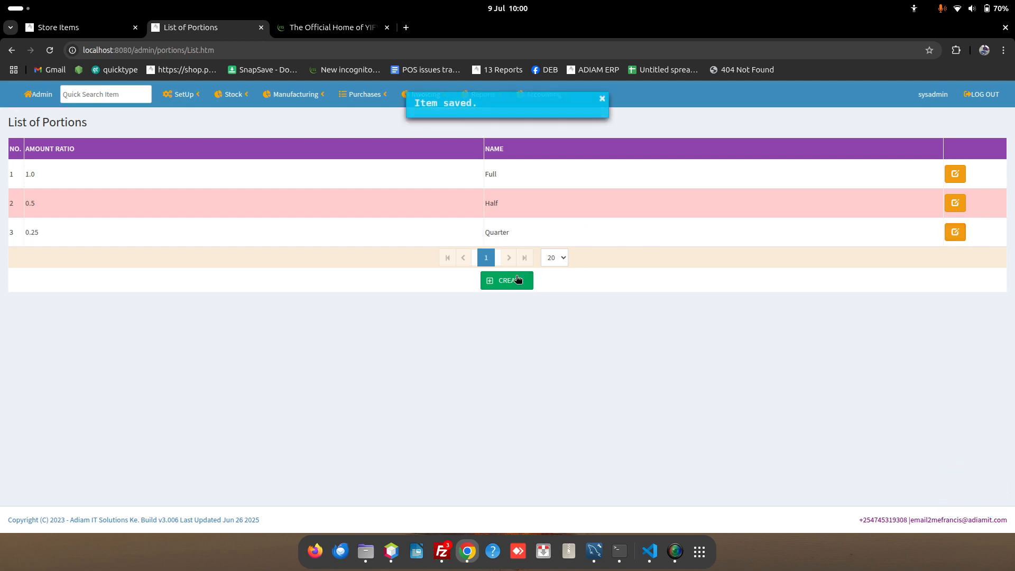
Create and save a portion named 3 quarter with an amount ratio of 0.75.
click(517, 279)
click(98, 263)
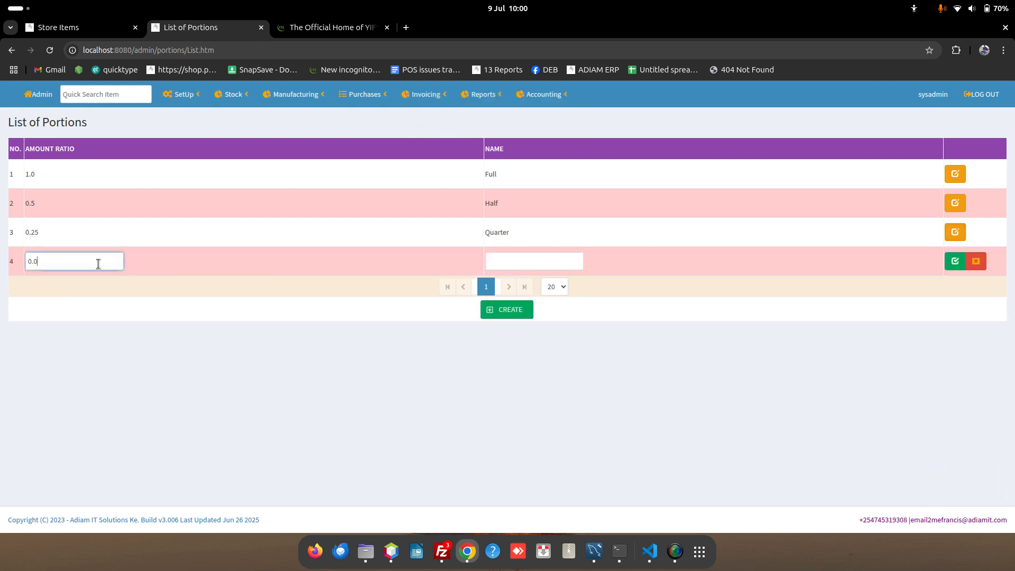
key(BackSpace)
text(75)
click(499, 261)
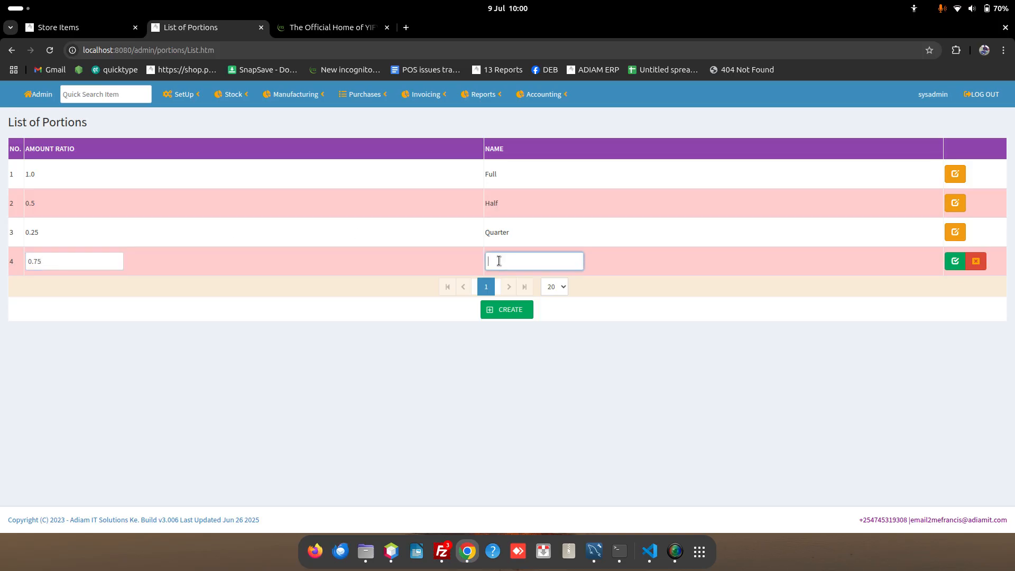
text(3 quarter)
click(955, 261)
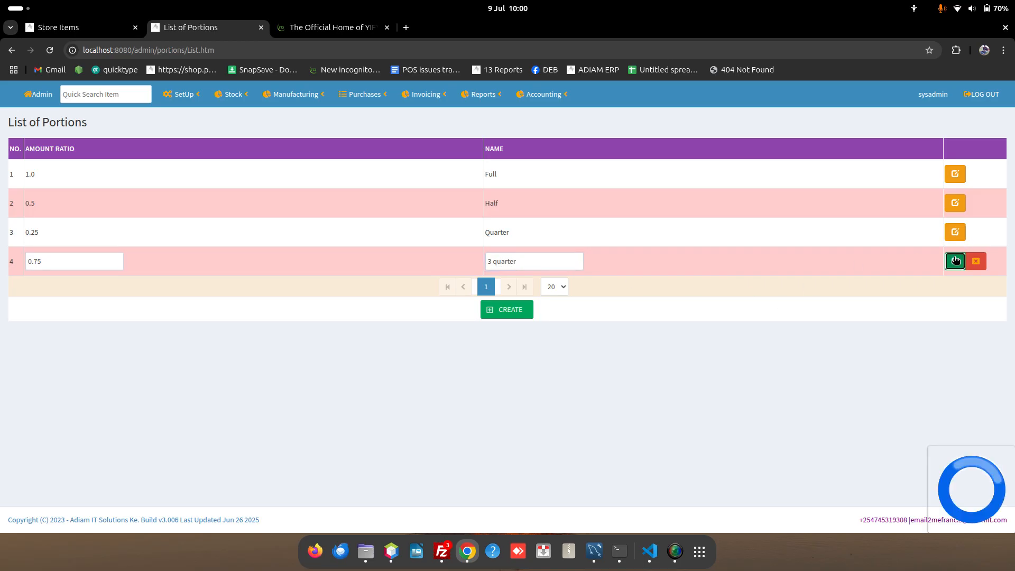
Create and save a portion named A 10th with an amount ratio of 0.1.
click(497, 310)
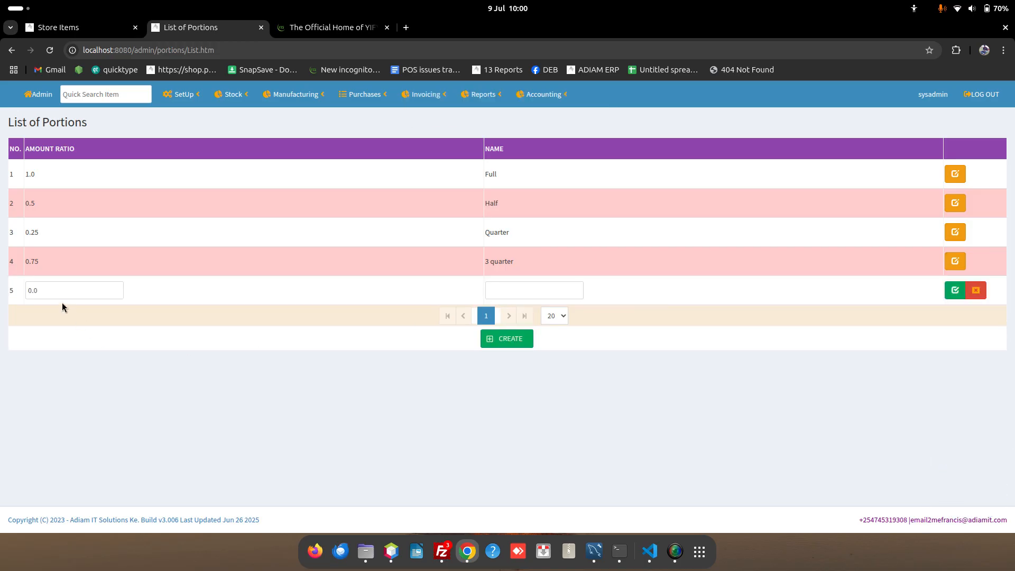
click(58, 288)
key(BackSpace)
text(1)
click(549, 286)
text(A 10th)
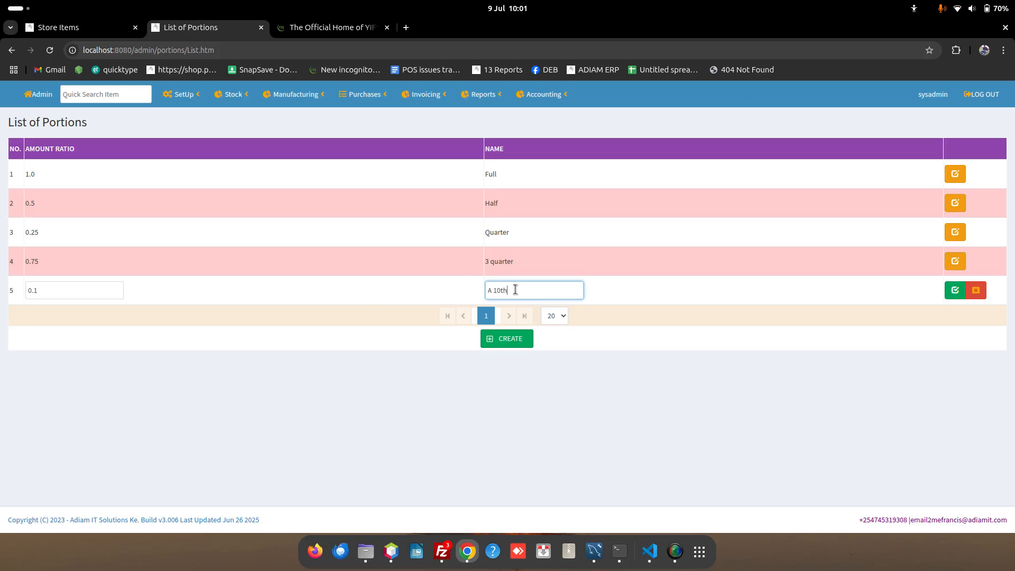
click(954, 290)
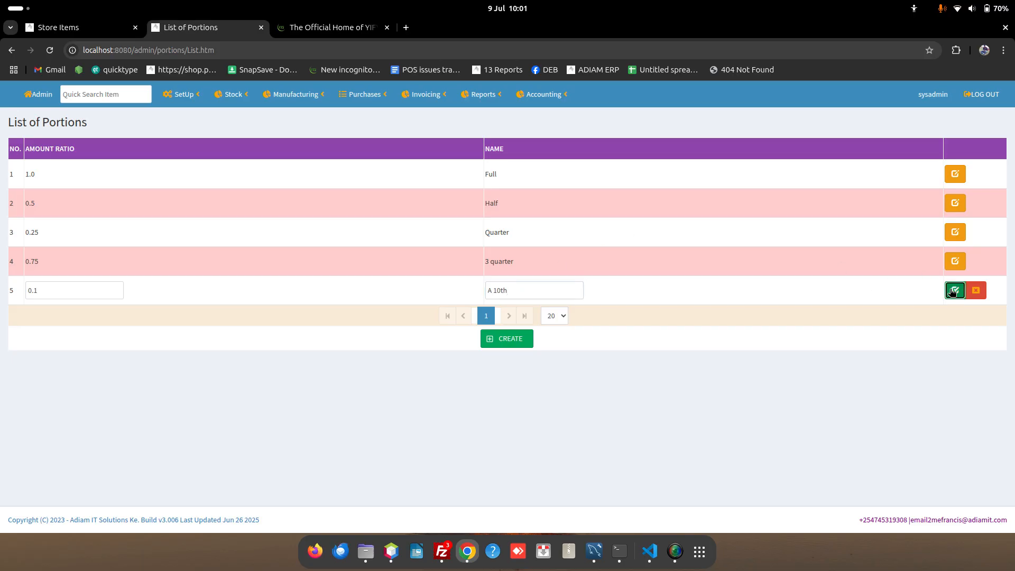
Start a new stock item named Sugar with the brand Mumias, keeping the General Shop category.
click(221, 95)
click(258, 158)
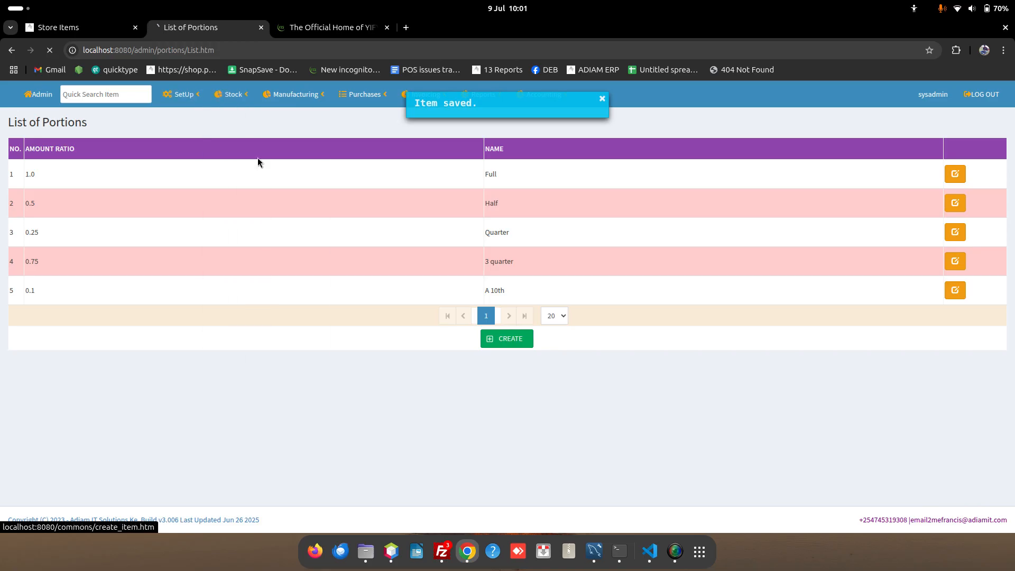
click(131, 205)
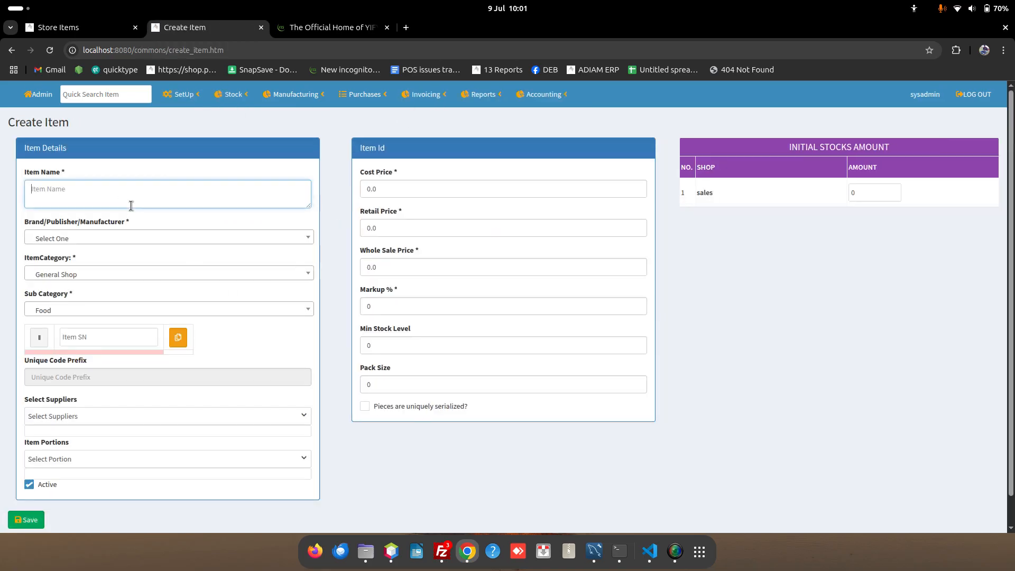
text(Sugar)
click(109, 236)
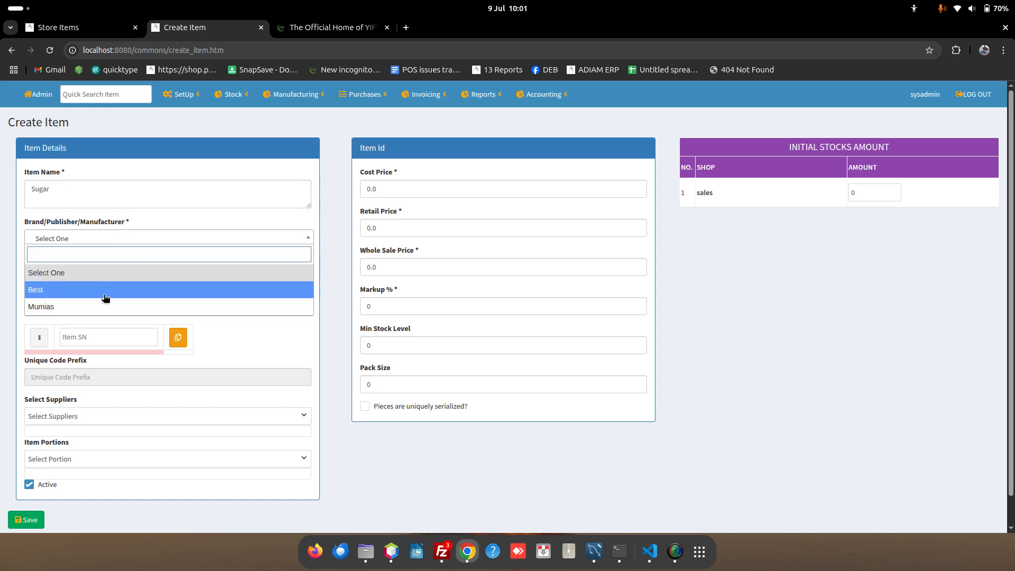
click(100, 308)
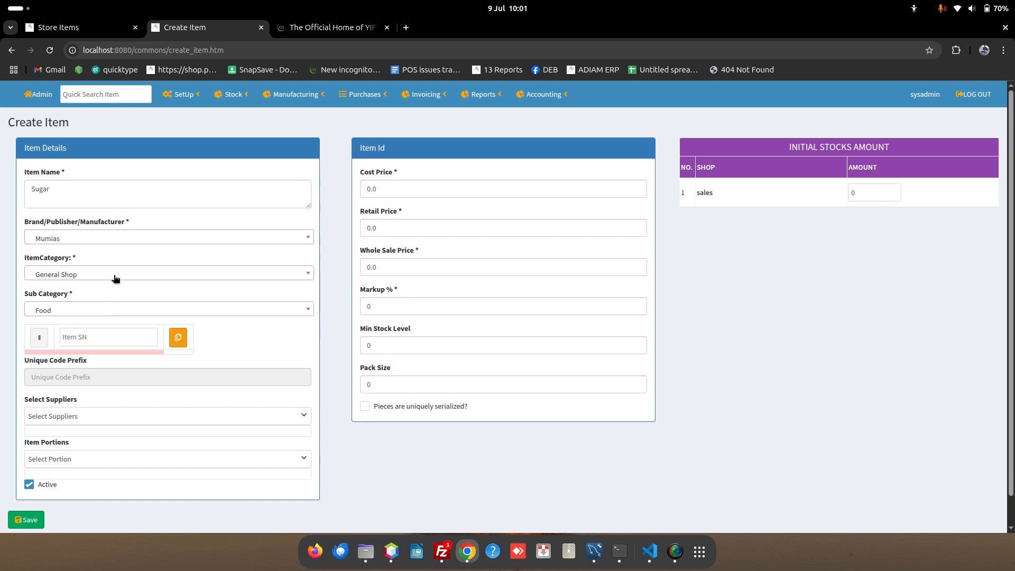
click(80, 275)
click(79, 275)
Add the Half portion to the Sugar item with a price of 70 and a minimum price of 70.
click(98, 460)
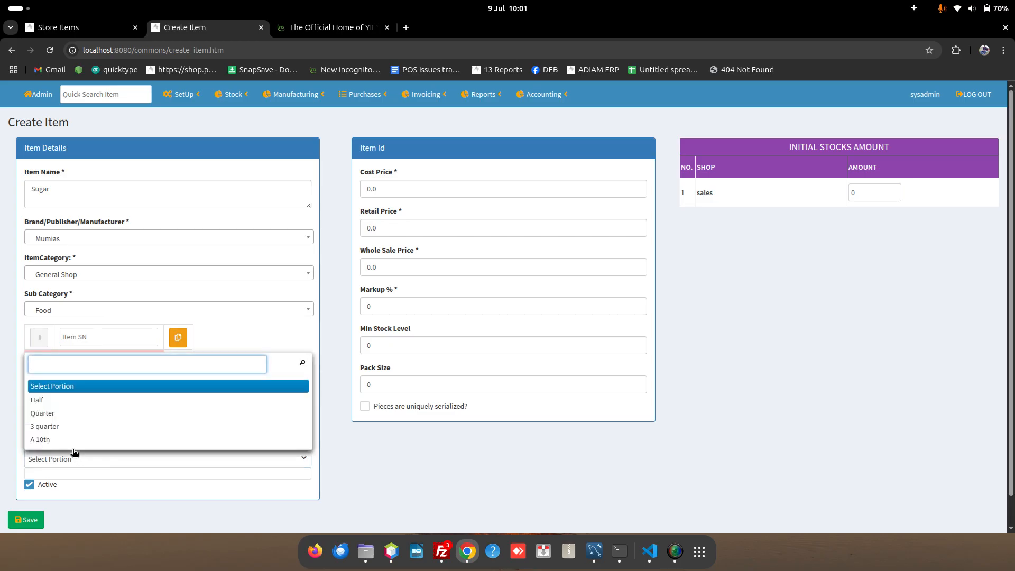
click(64, 402)
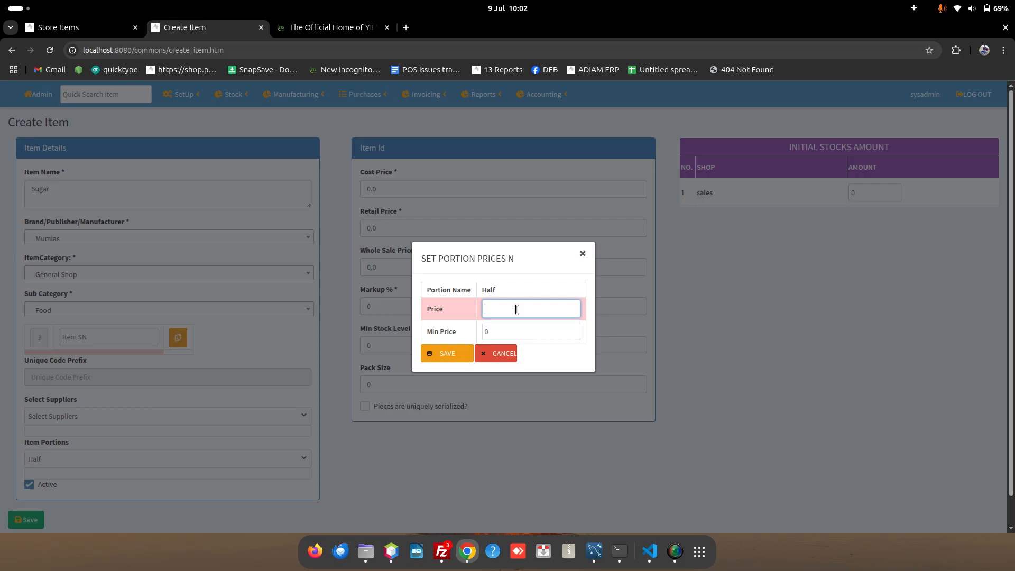
text(0)
click(515, 337)
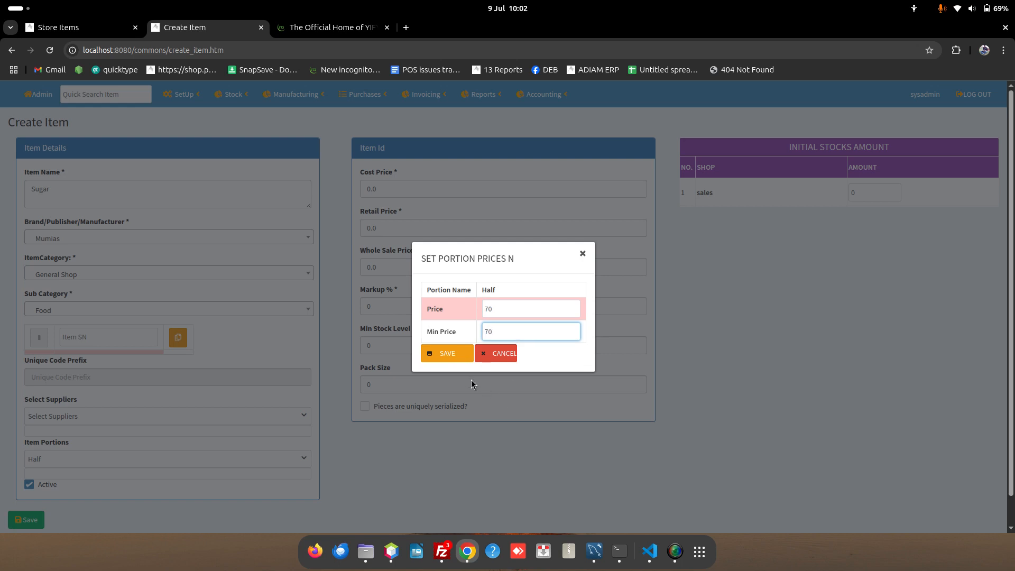
click(455, 360)
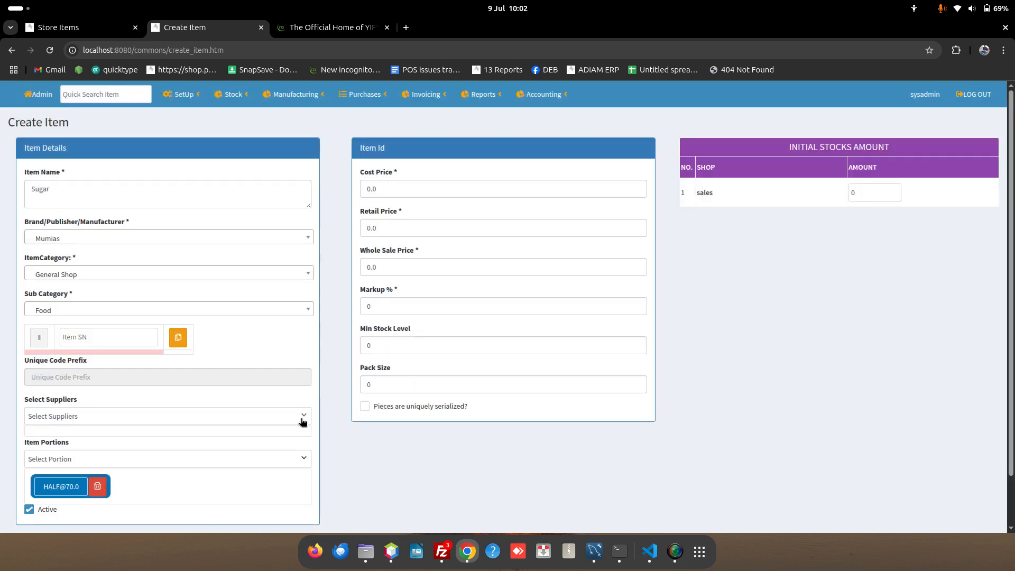
Add the Quarter portion to the Sugar item with a price of 40 and a minimum price of 40.
scroll(148, 487, down, 2)
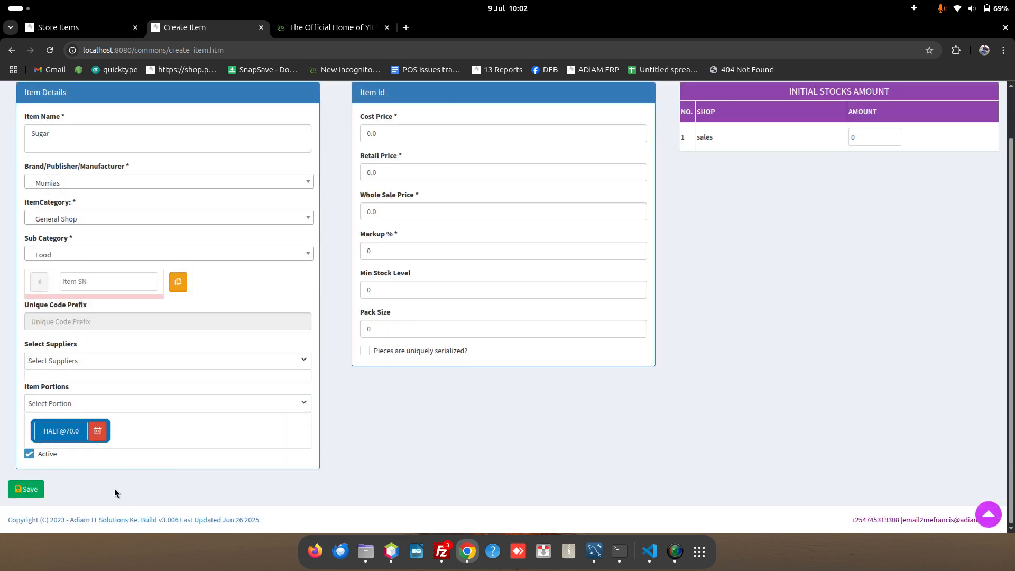
click(81, 406)
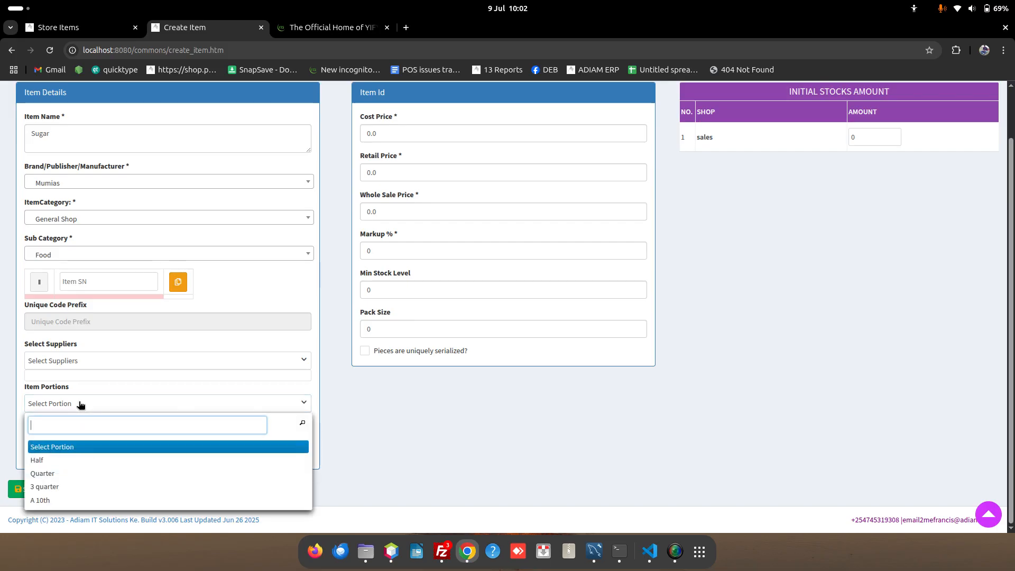
click(68, 474)
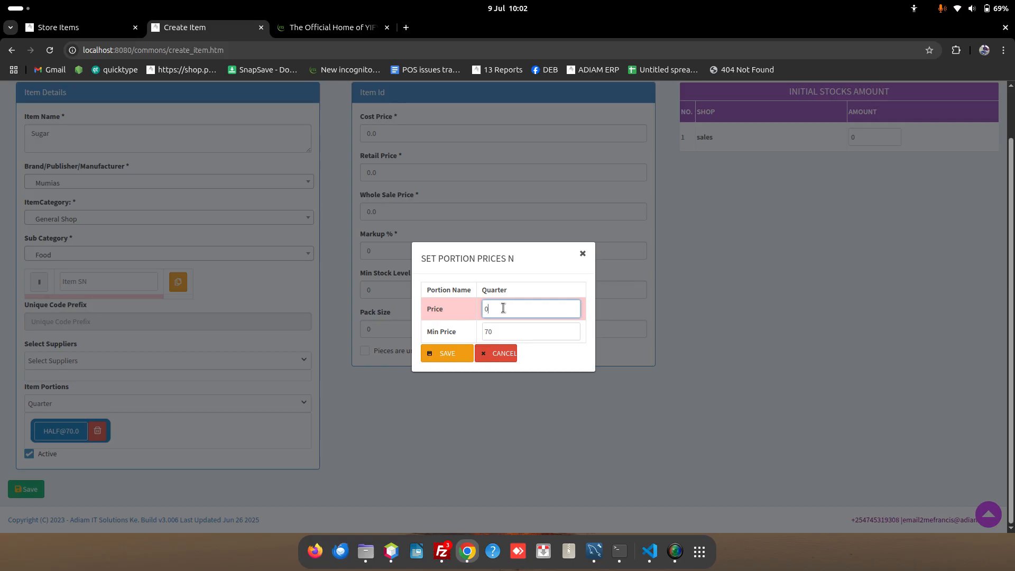
double_click(503, 308)
text(40)
click(495, 331)
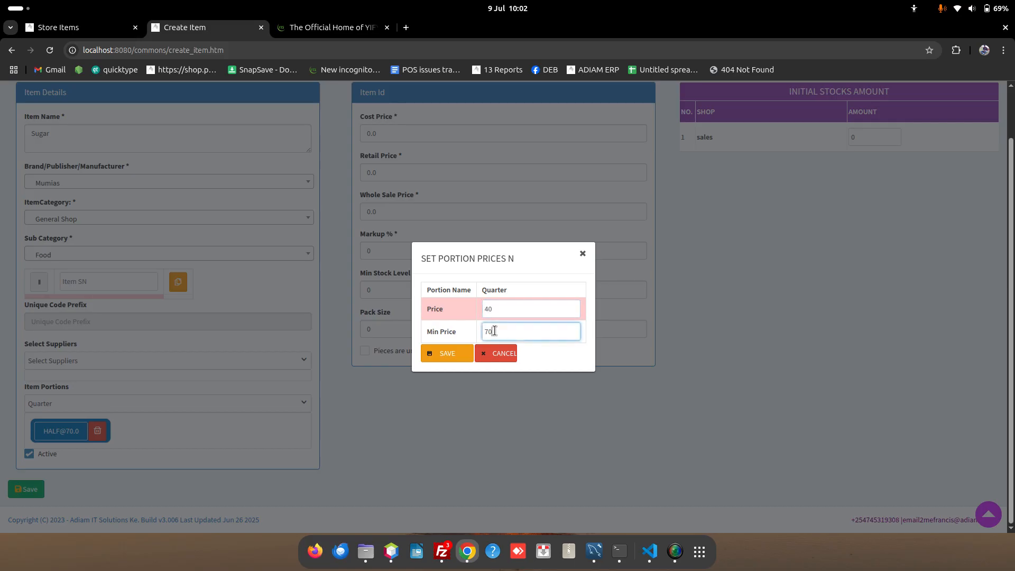
double_click(495, 331)
text(40)
click(453, 353)
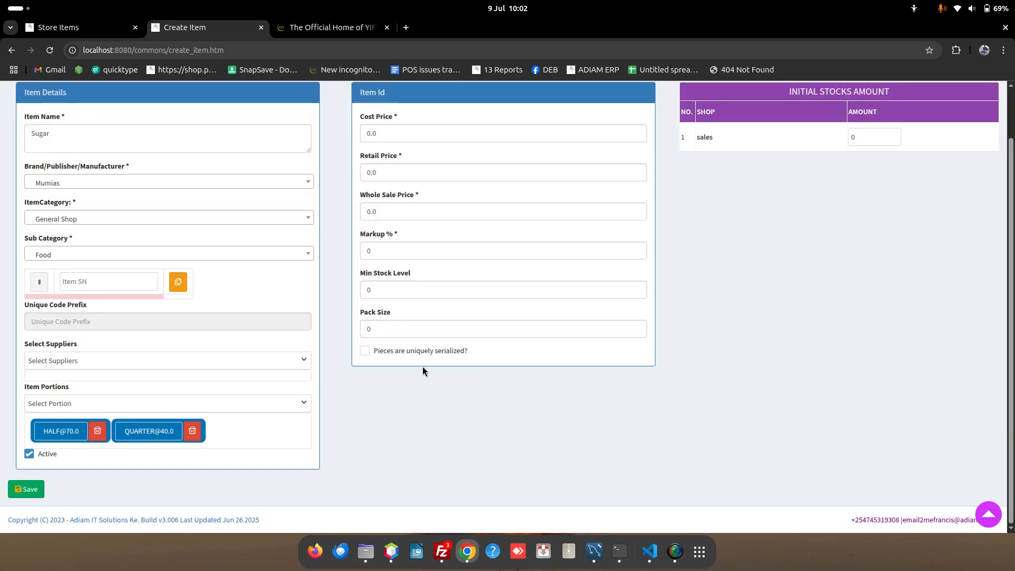
Save the new Sugar item and dismiss the notification.
scroll(431, 352, up, 2)
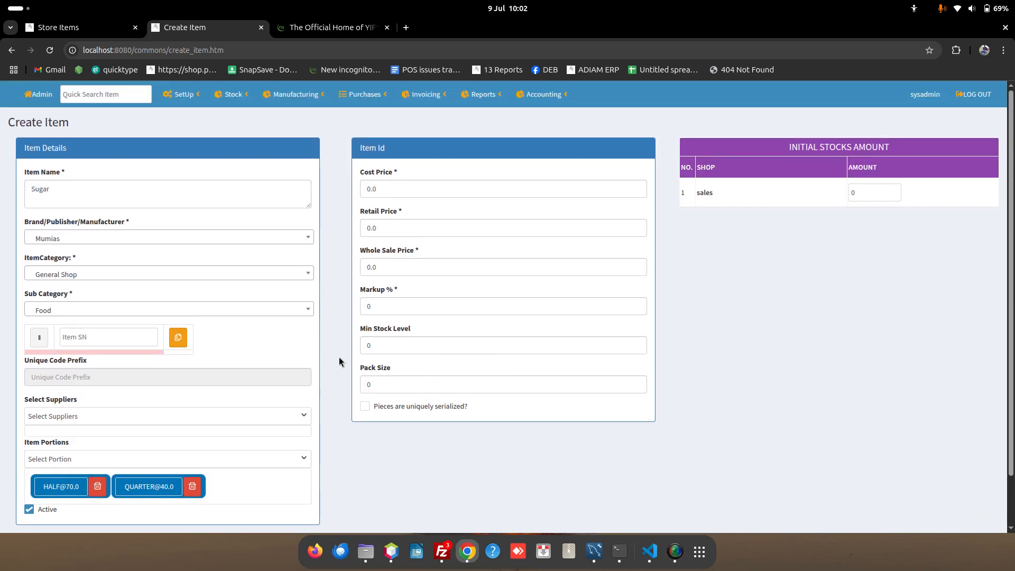
scroll(226, 317, down, 2)
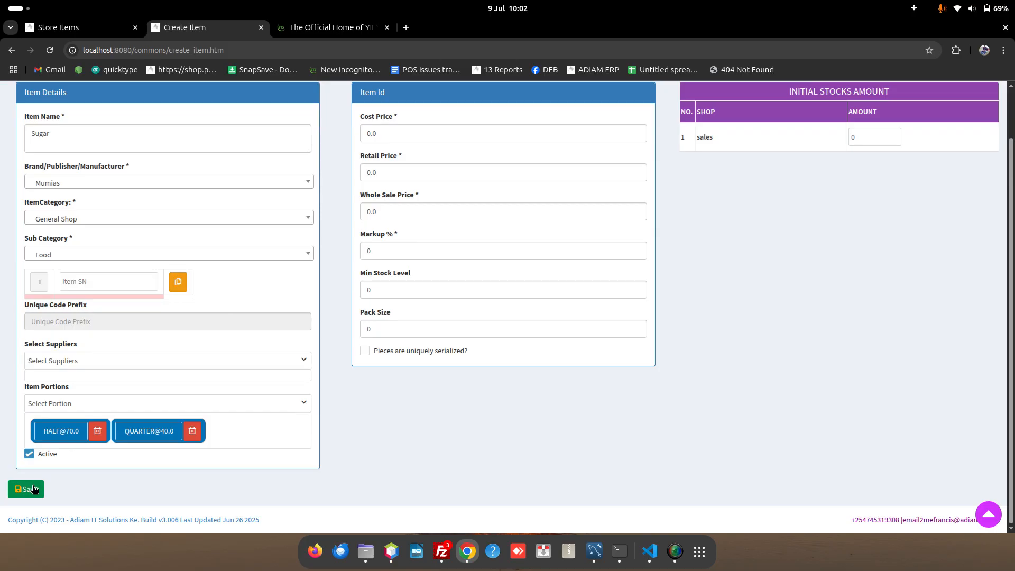
click(33, 488)
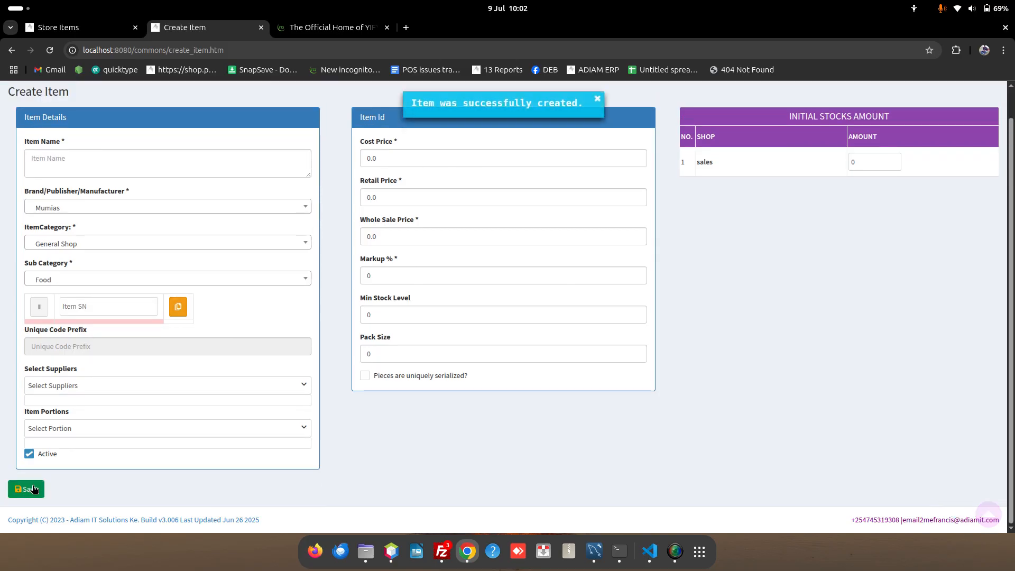
click(601, 99)
View the My Shops list to check the shop settings.
click(182, 95)
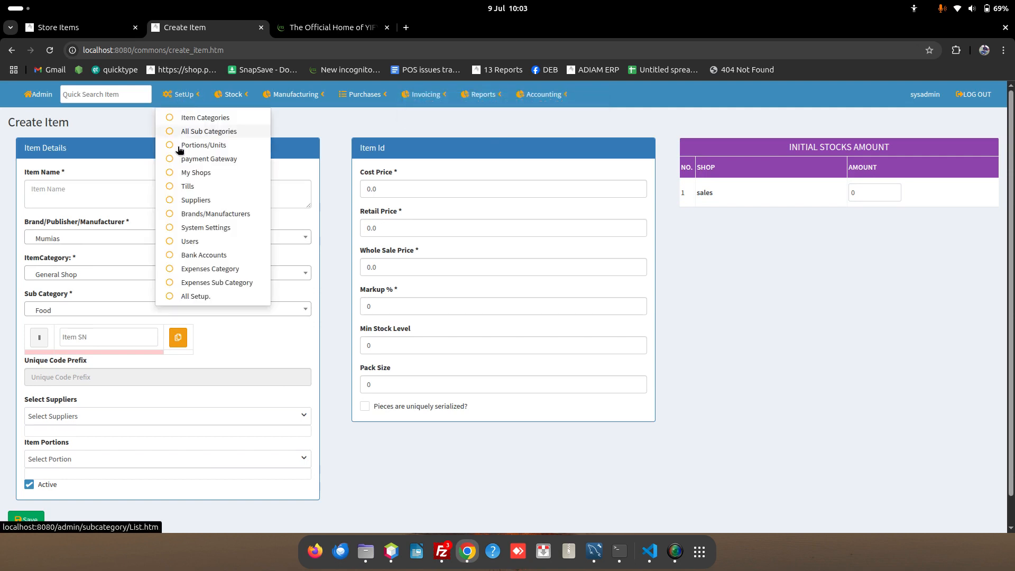
click(188, 172)
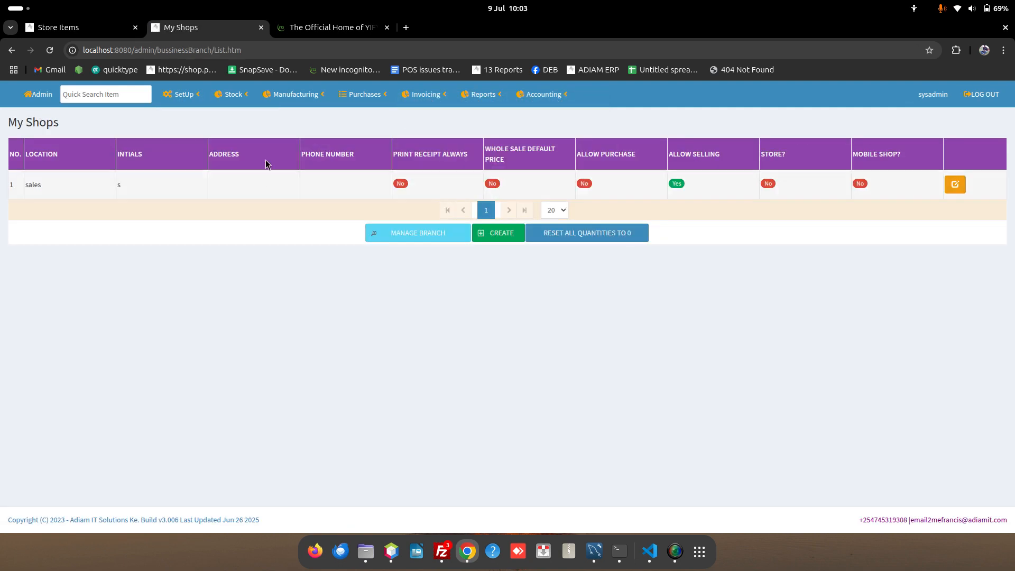
click(234, 95)
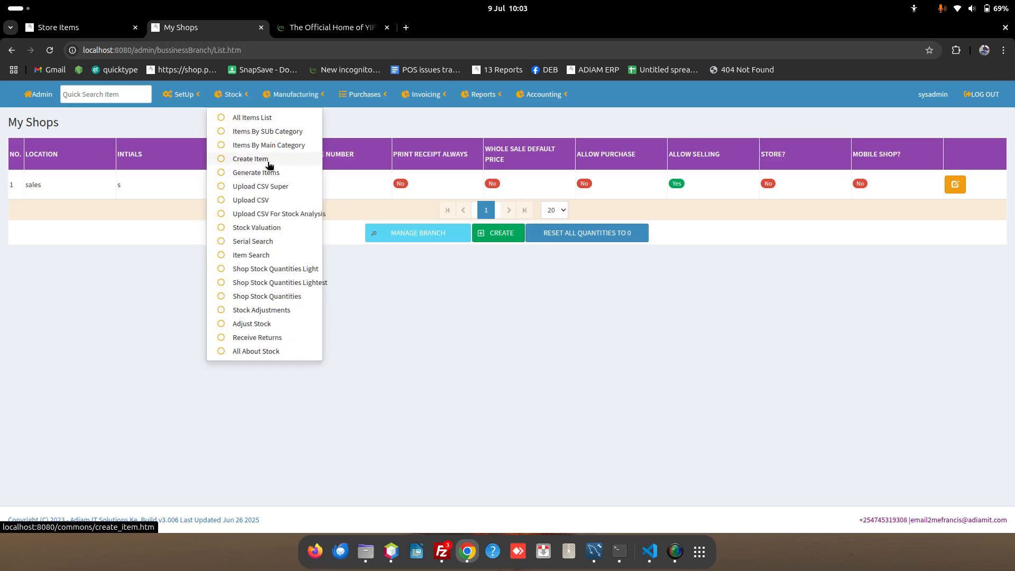
Start a new purchase with Internal as the supplier, keeping sales as the destination shop.
click(360, 93)
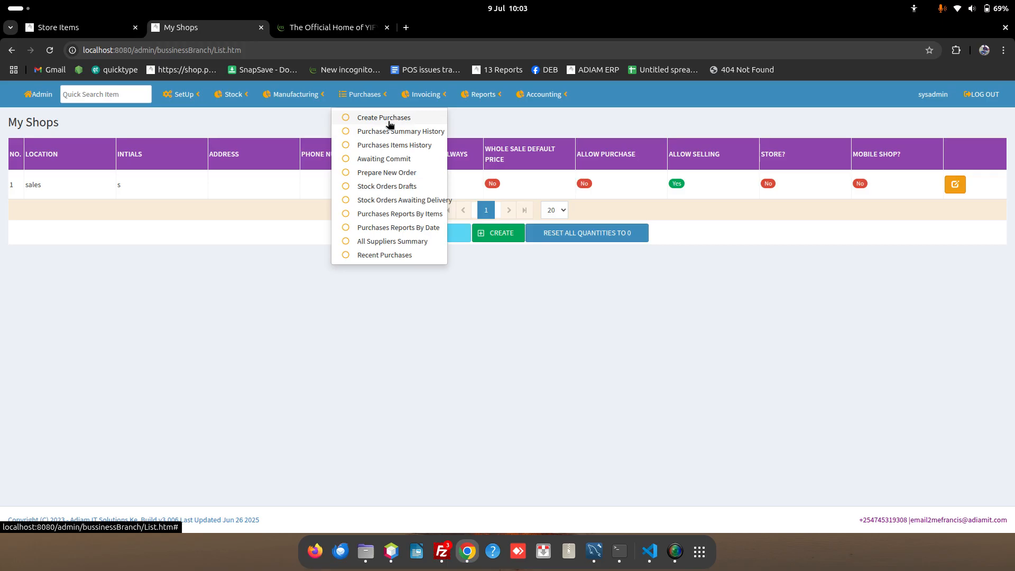
click(390, 124)
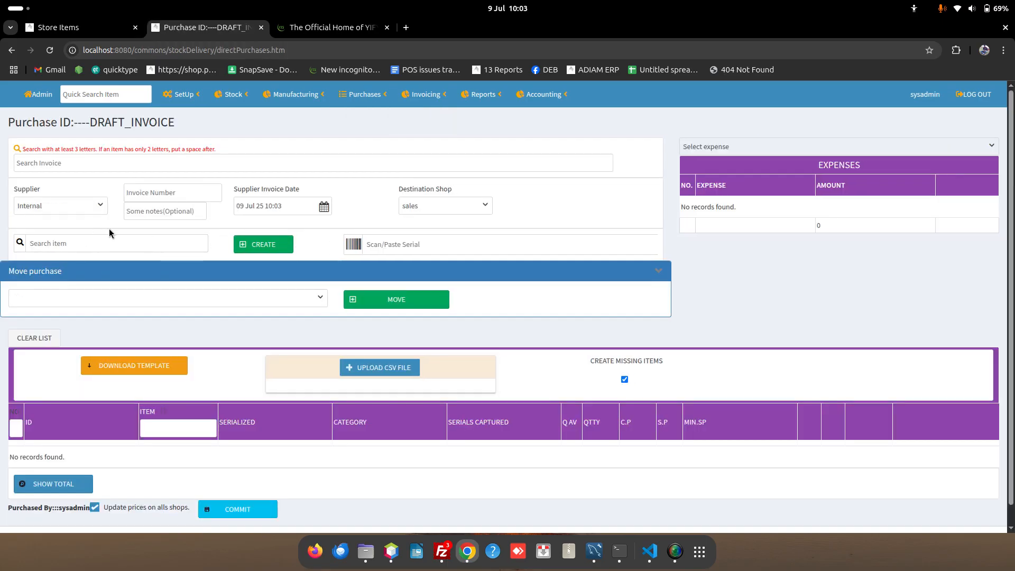
click(424, 208)
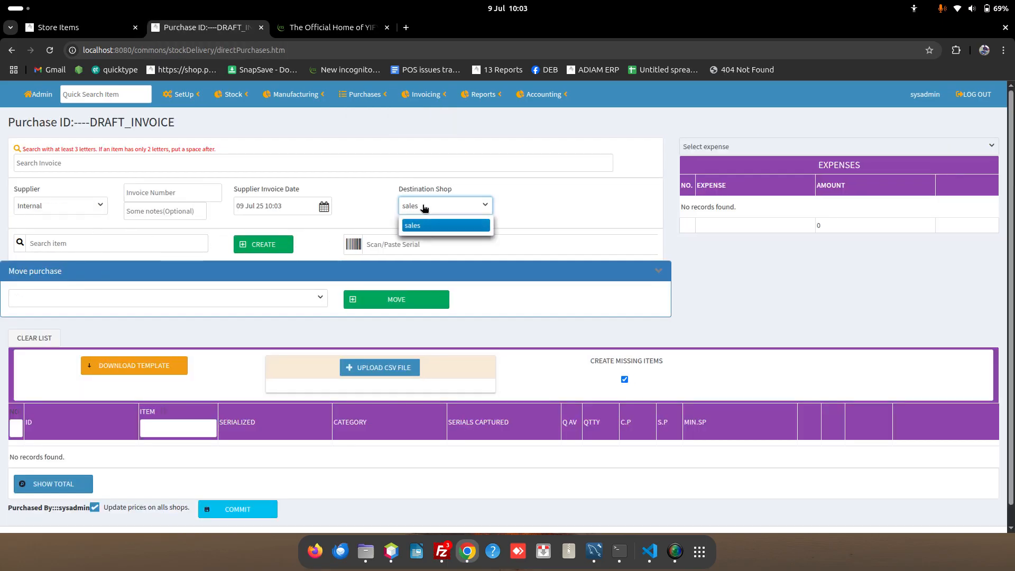
click(29, 210)
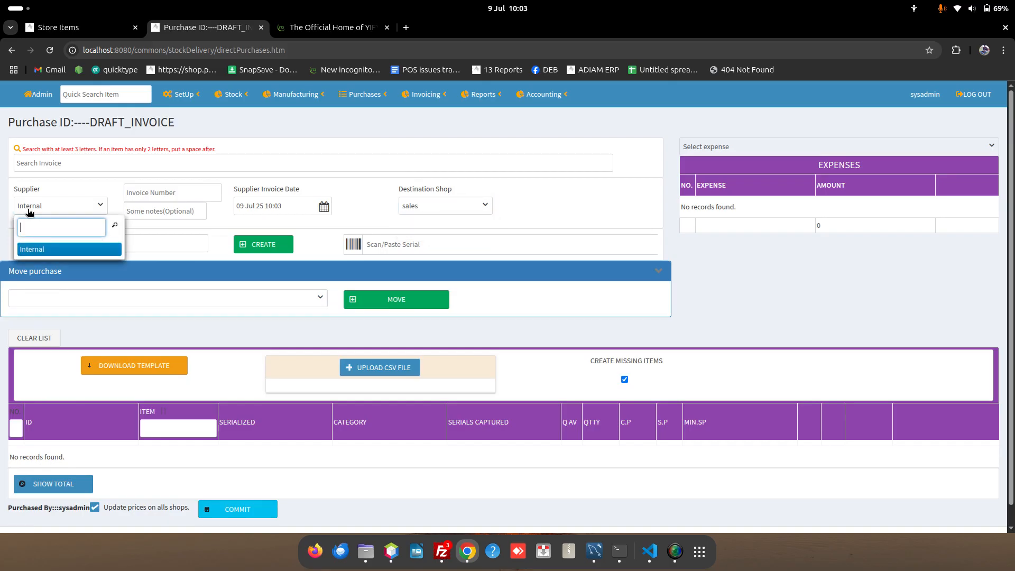
click(74, 249)
scroll(125, 291, down, 1)
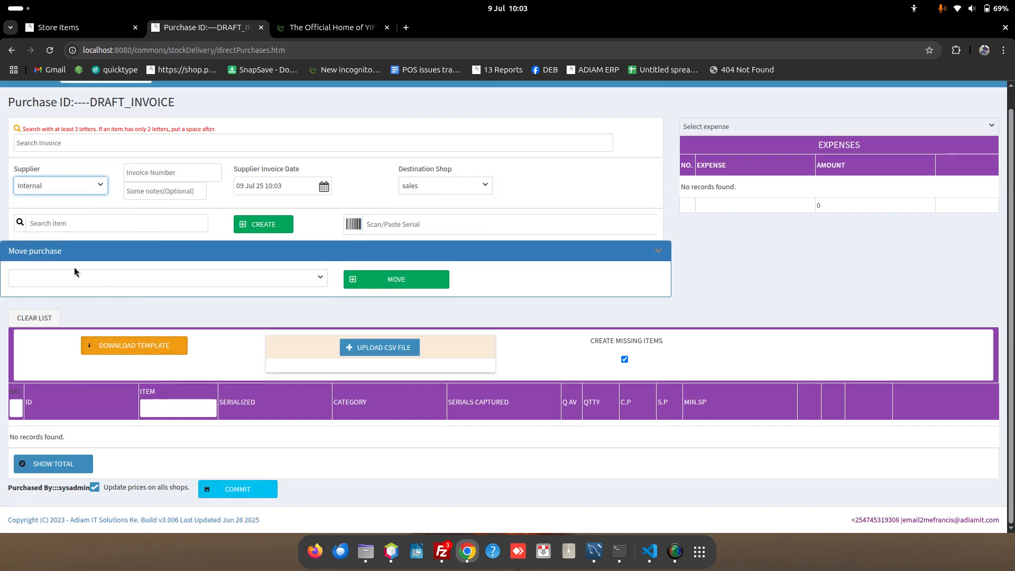
Add the Sugar item to the purchase with a quantity of 70.
click(77, 228)
text(sugar)
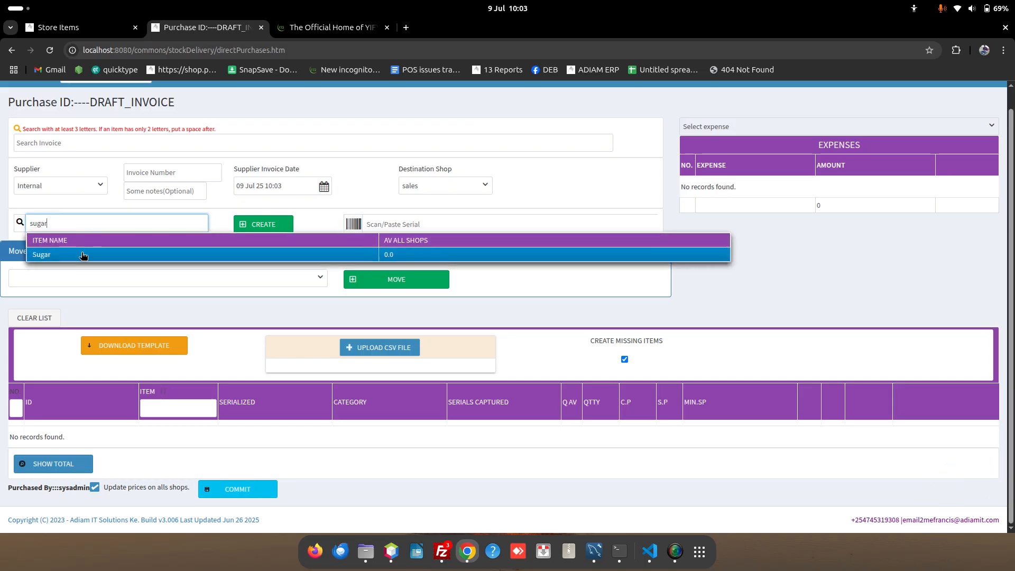
click(82, 254)
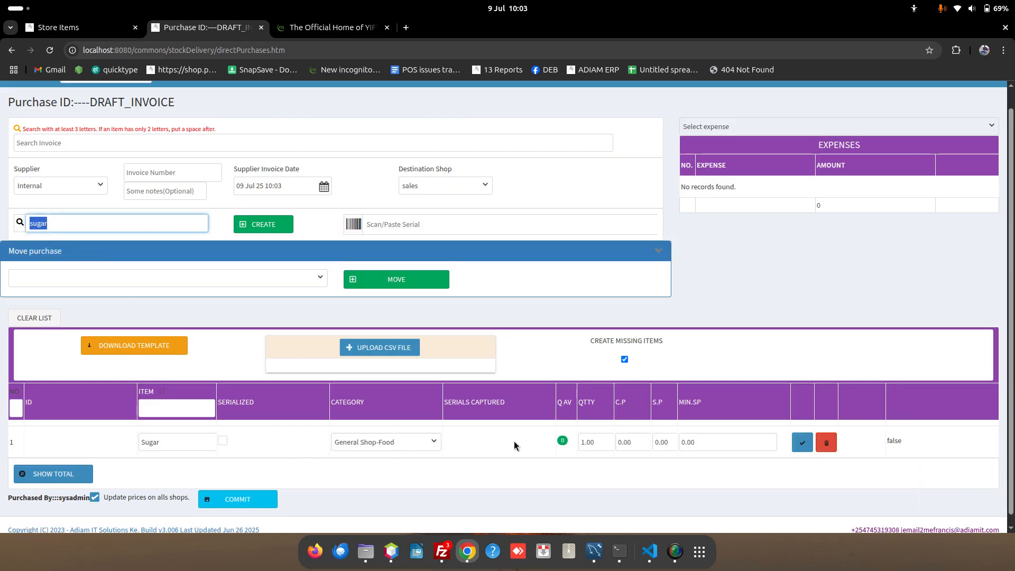
click(609, 439)
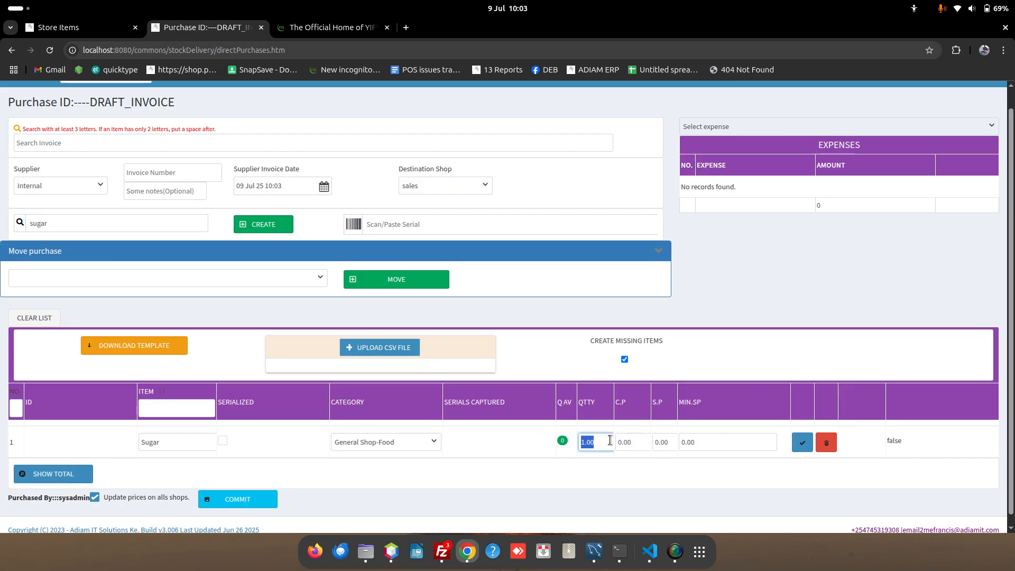
text(70)
Set Sugar's cost price to 70 and its selling and minimum selling prices to 120, and commit the purchase.
click(637, 436)
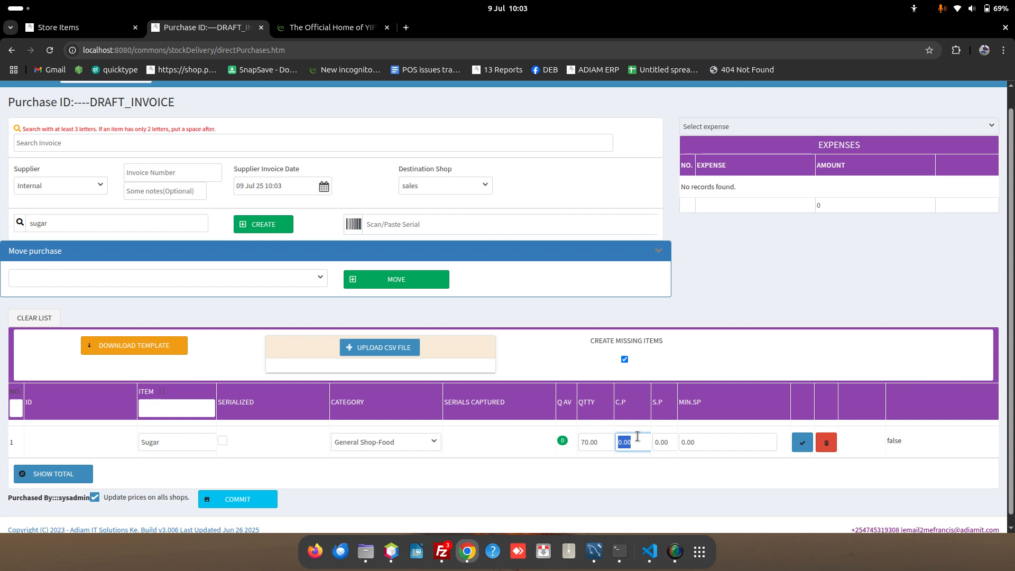
text(70)
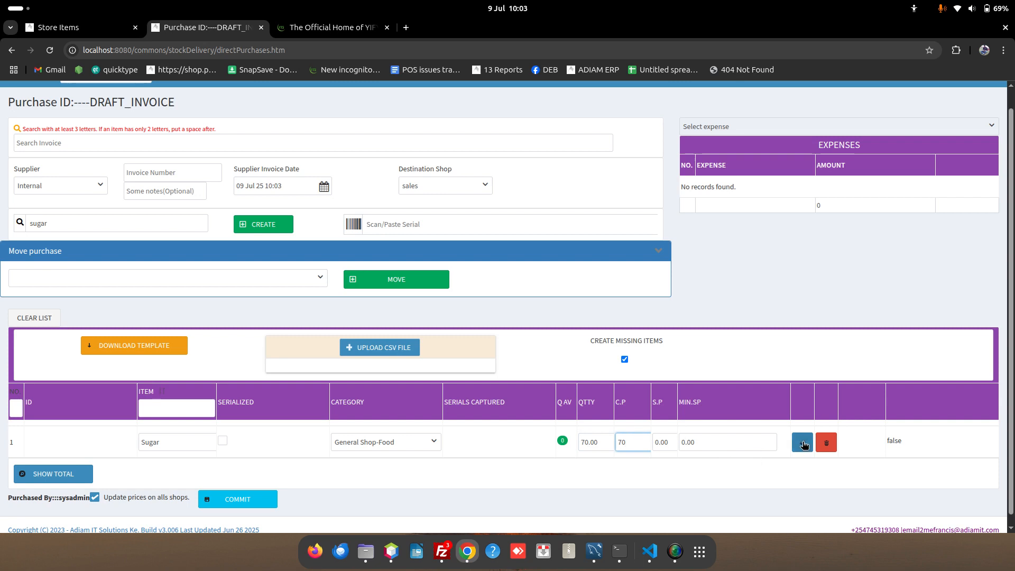
click(666, 439)
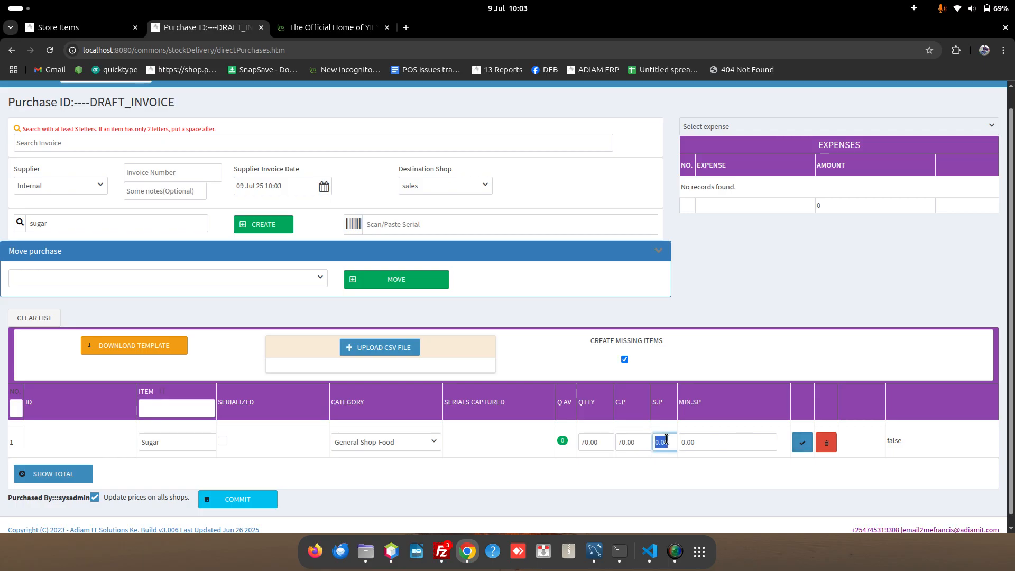
text(120)
click(700, 443)
text(120)
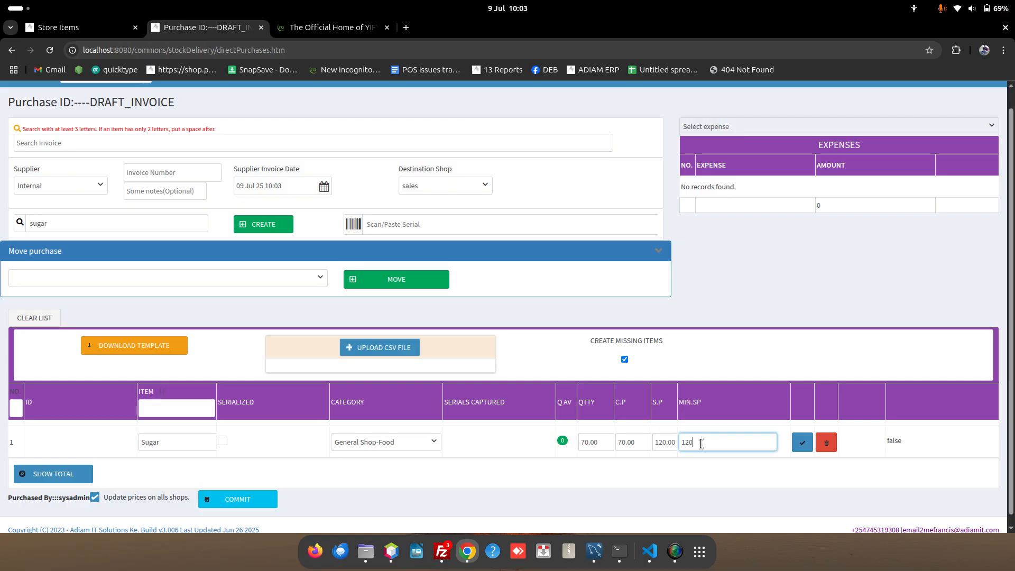
click(802, 441)
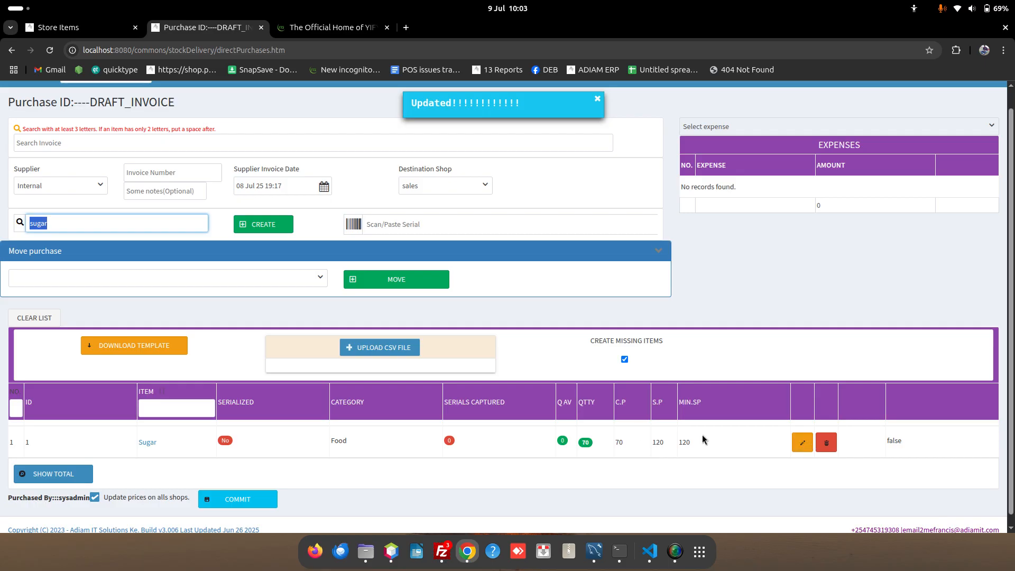
click(245, 501)
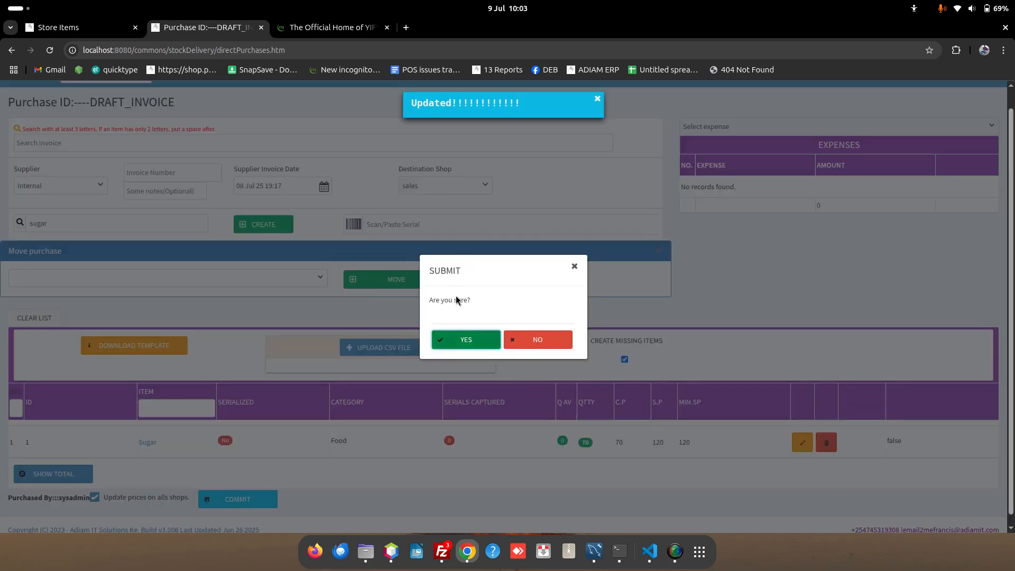
click(465, 339)
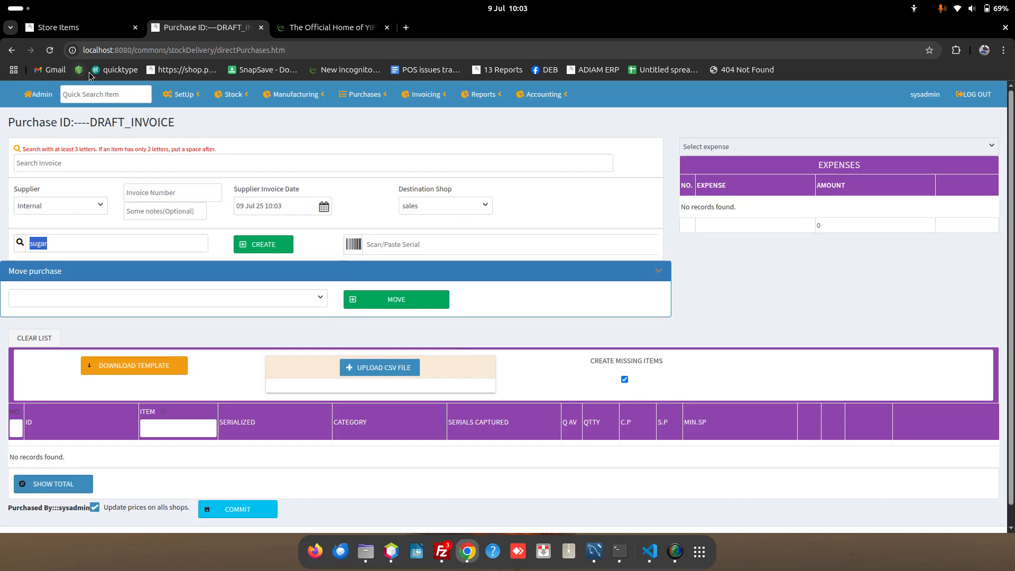
View the list of system users and log out of the admin account.
click(184, 96)
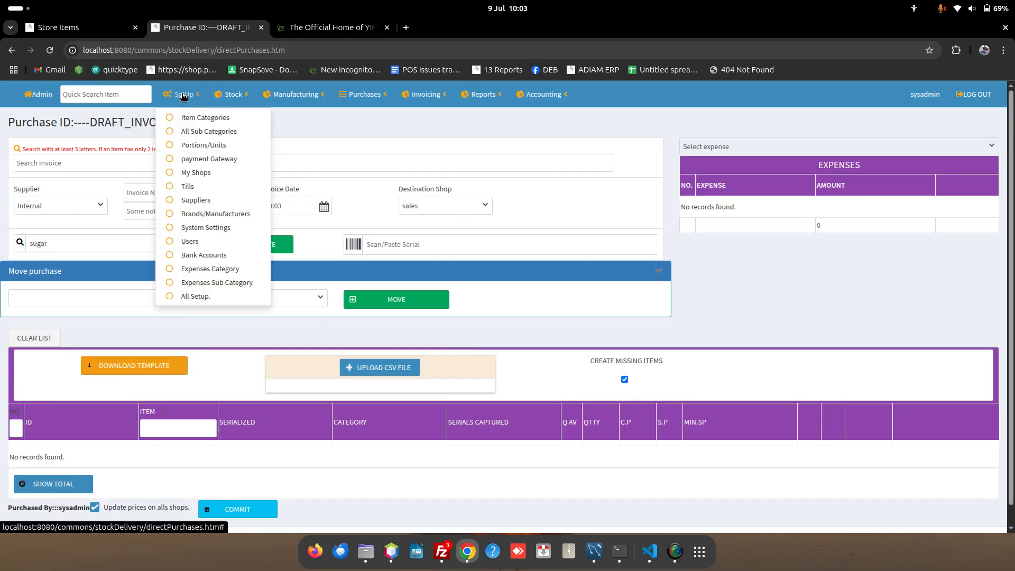
click(211, 245)
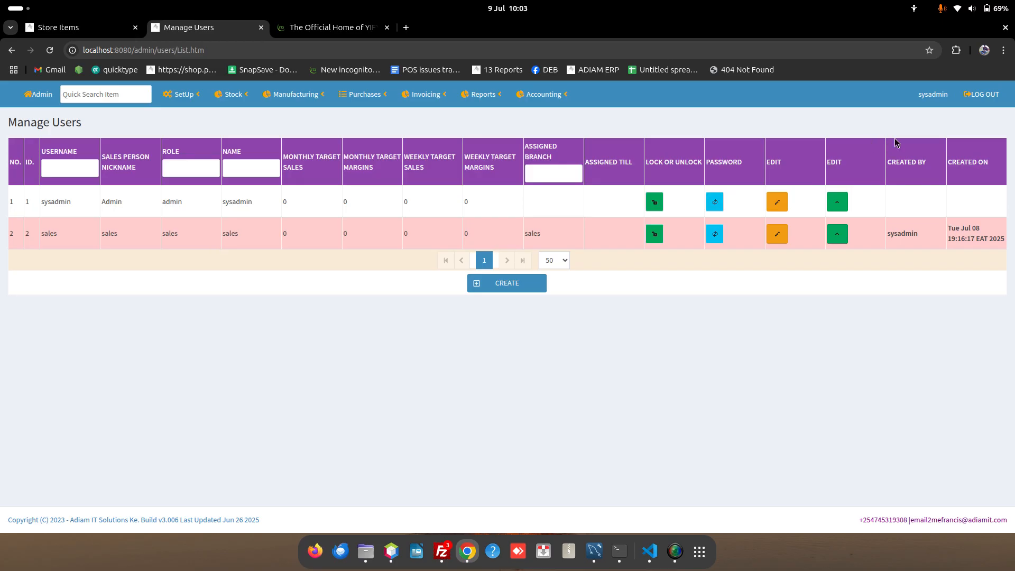
click(984, 95)
Sign in as the sales user with the account password and dismiss the browser's saved-password warning.
double_click(505, 229)
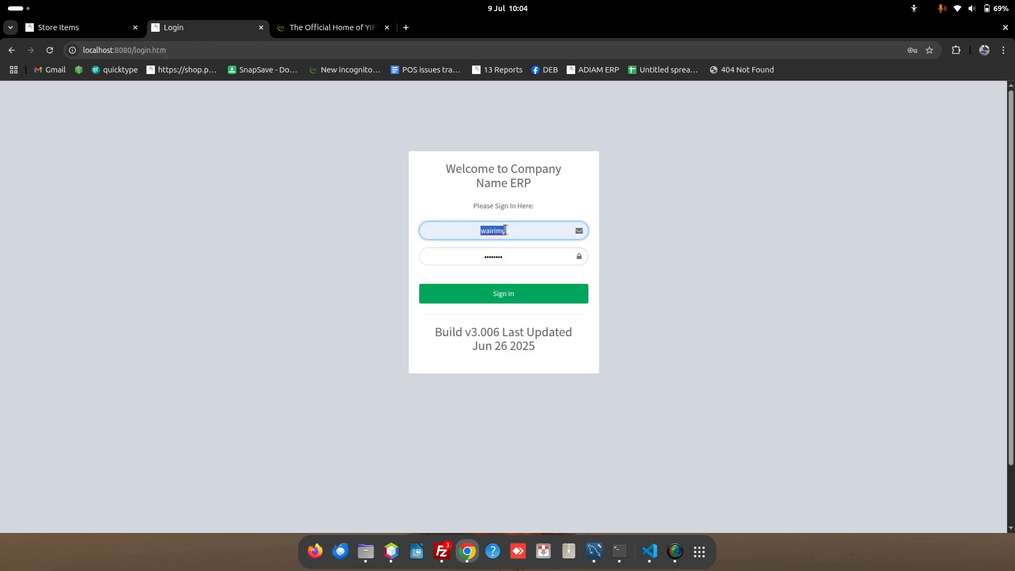
text(sales)
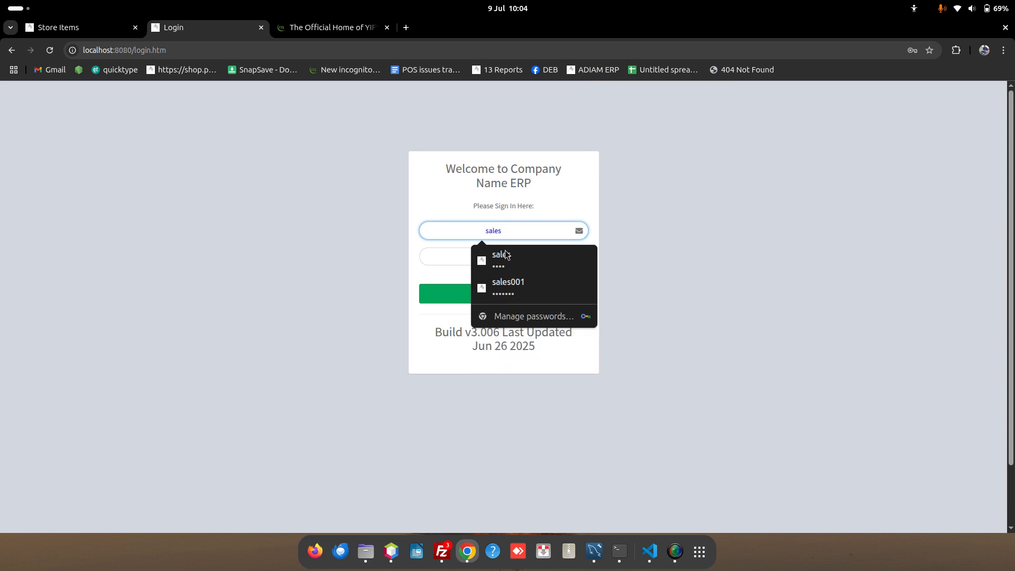
click(506, 261)
click(506, 292)
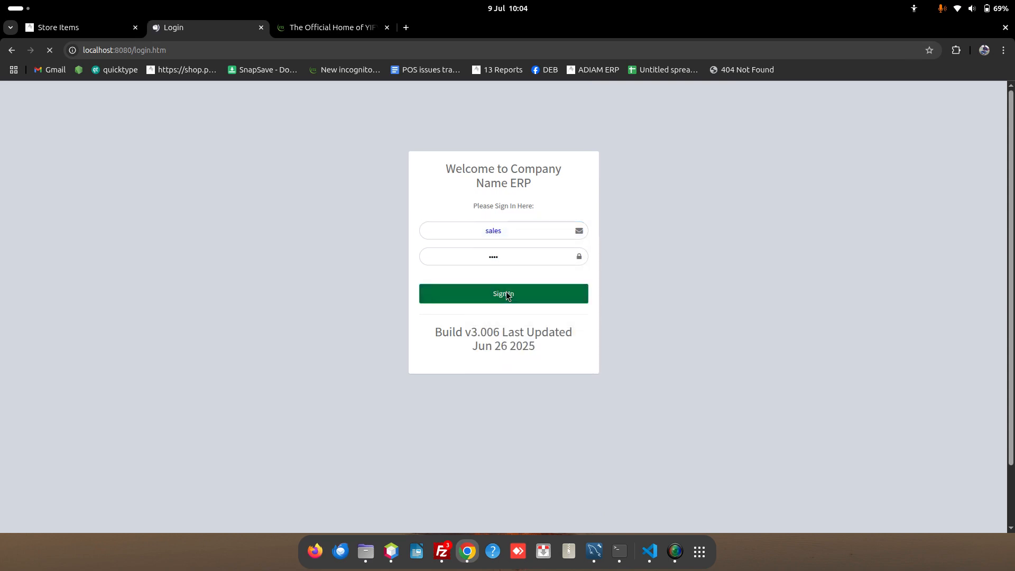
double_click(514, 302)
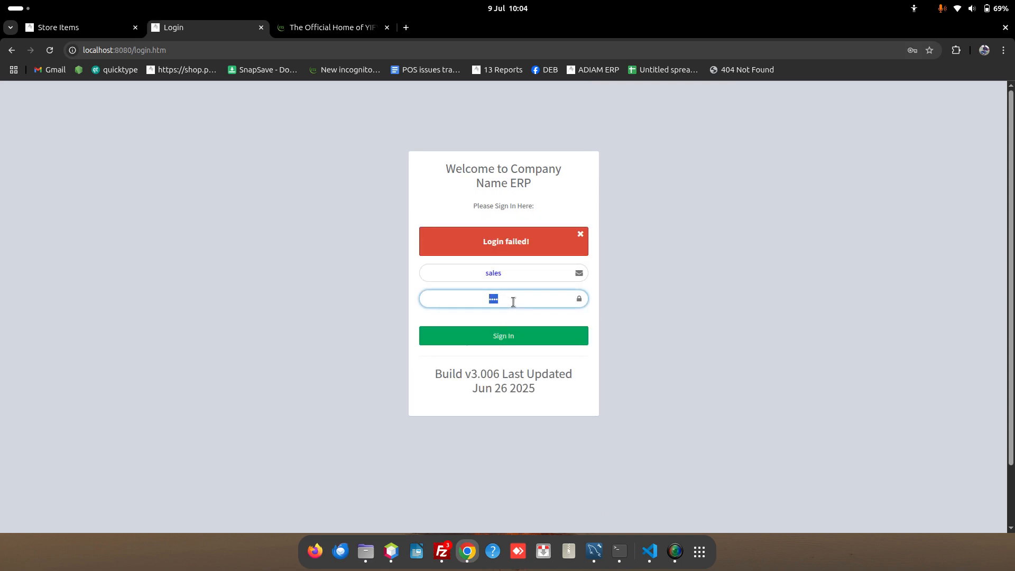
text(••••)
key(Return)
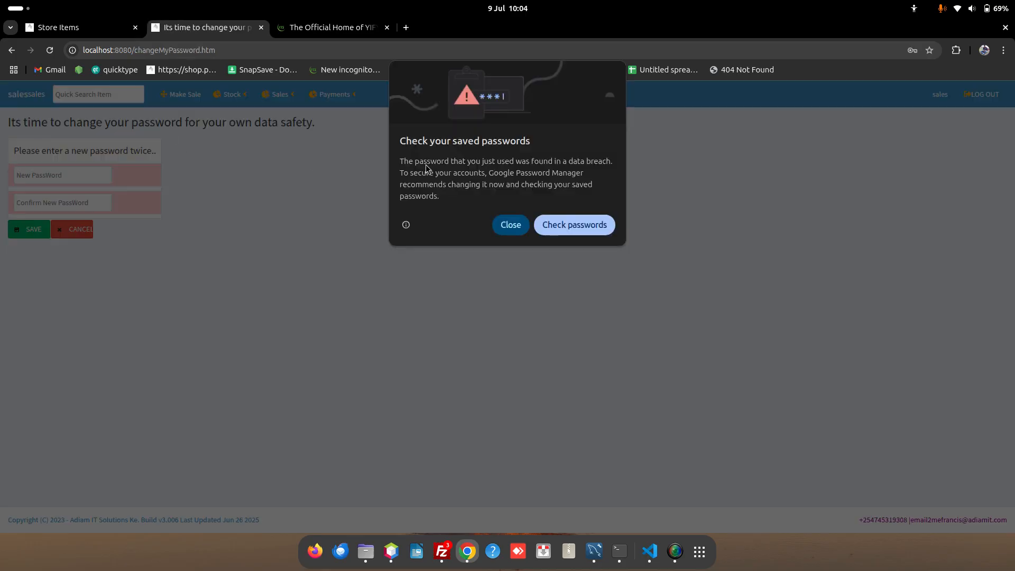
click(514, 229)
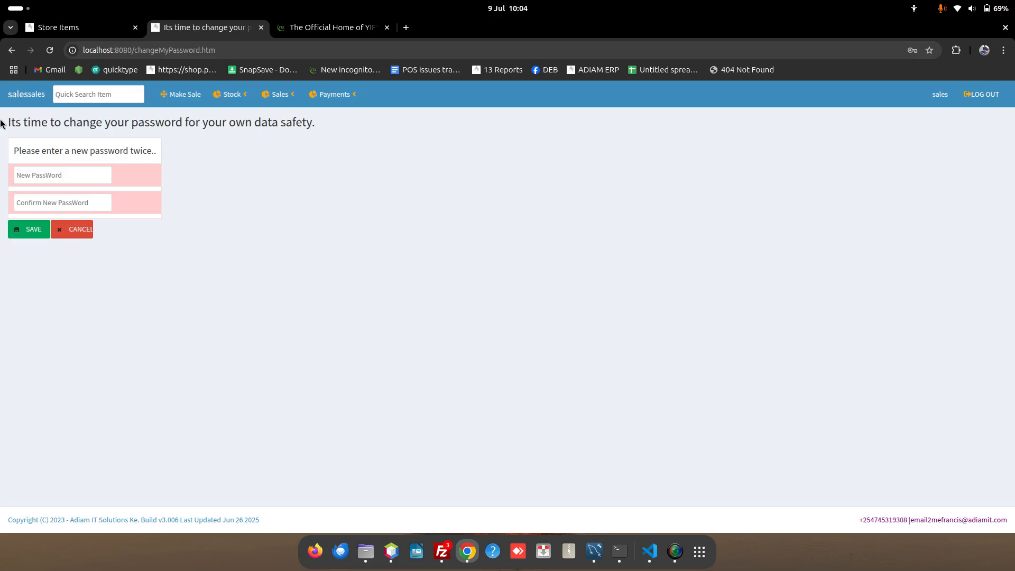
Enter and confirm a new password for the sales account, save it, and dismiss the browser's warning.
click(40, 176)
text(••)
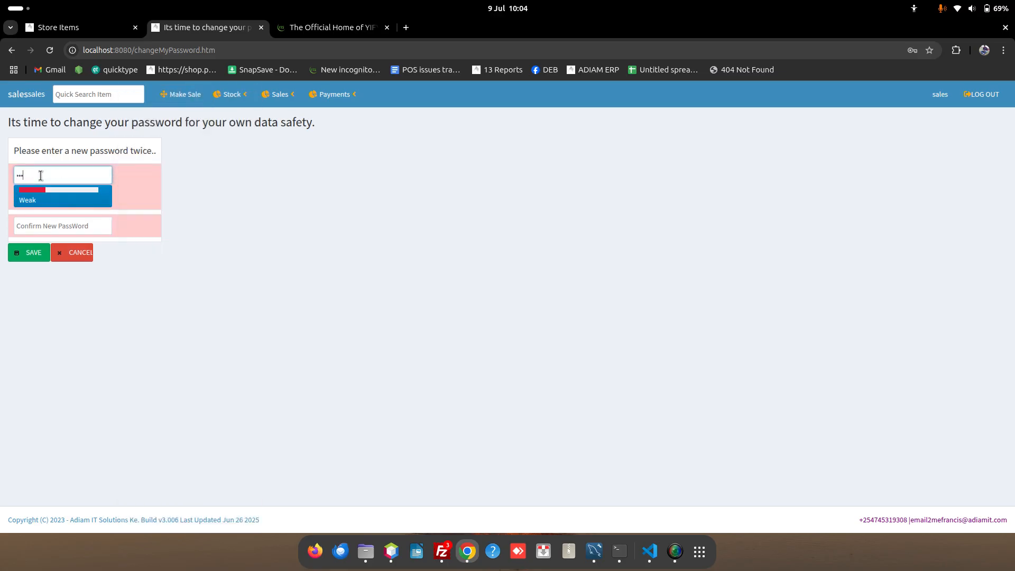
text(•)
click(32, 227)
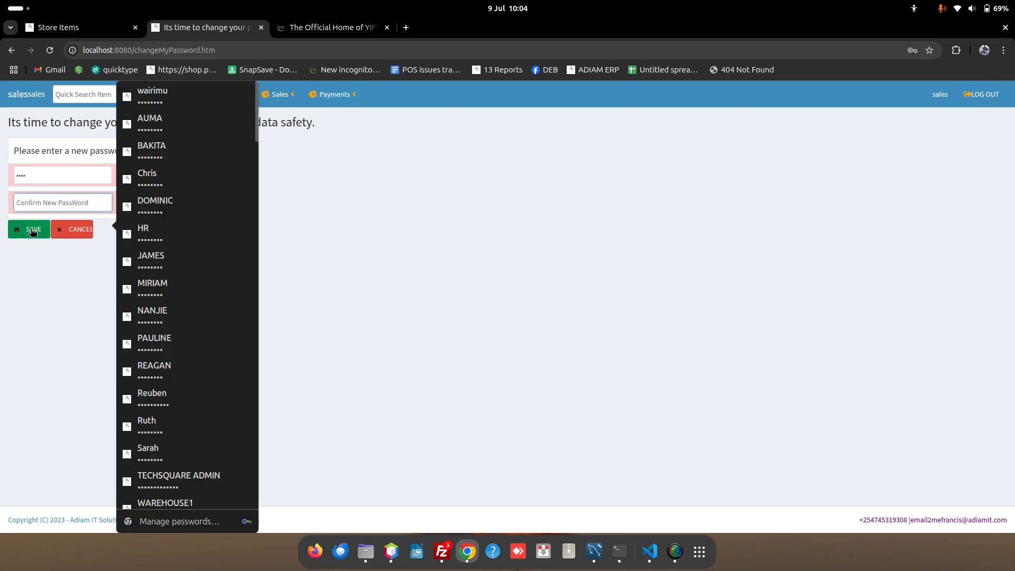
text(•)
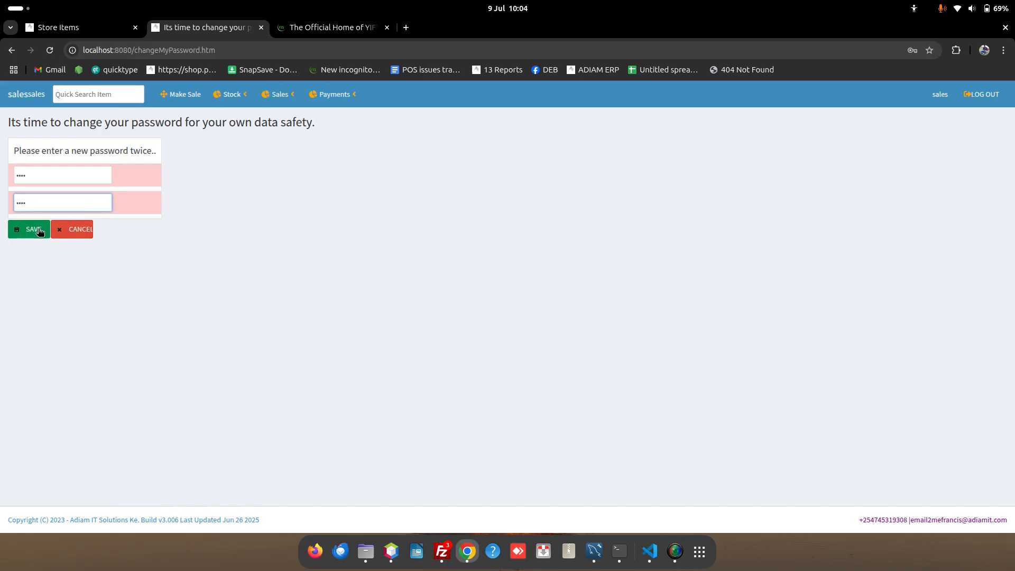
click(37, 232)
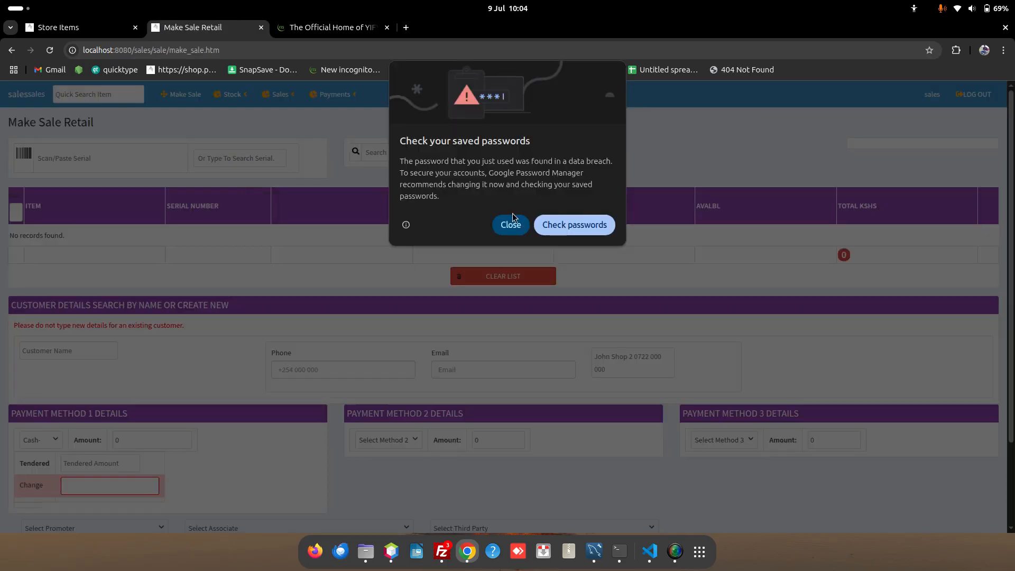
click(513, 217)
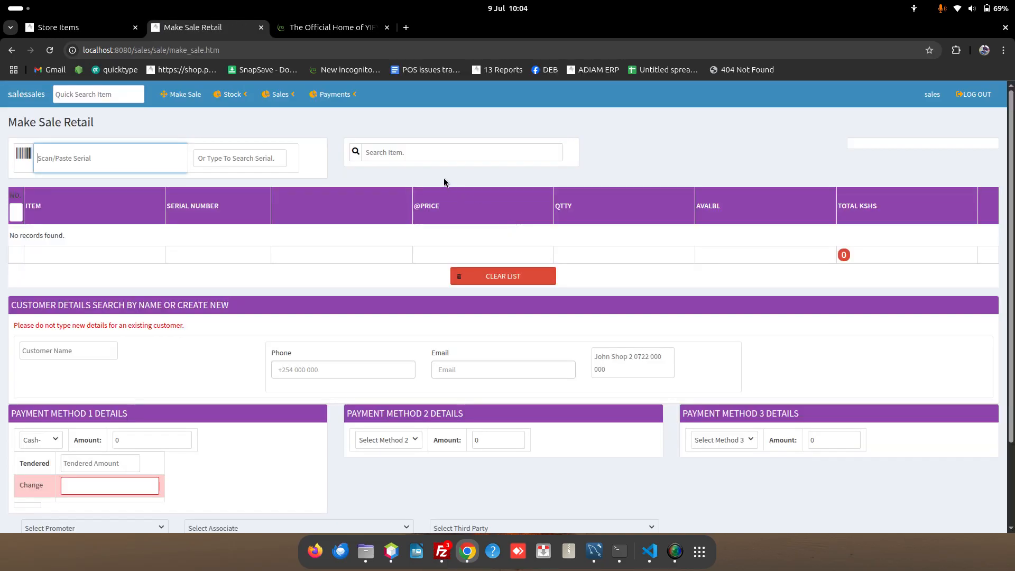
Add Sugar to the retail sale as the Half portion and remove the line again.
click(419, 152)
text(suga)
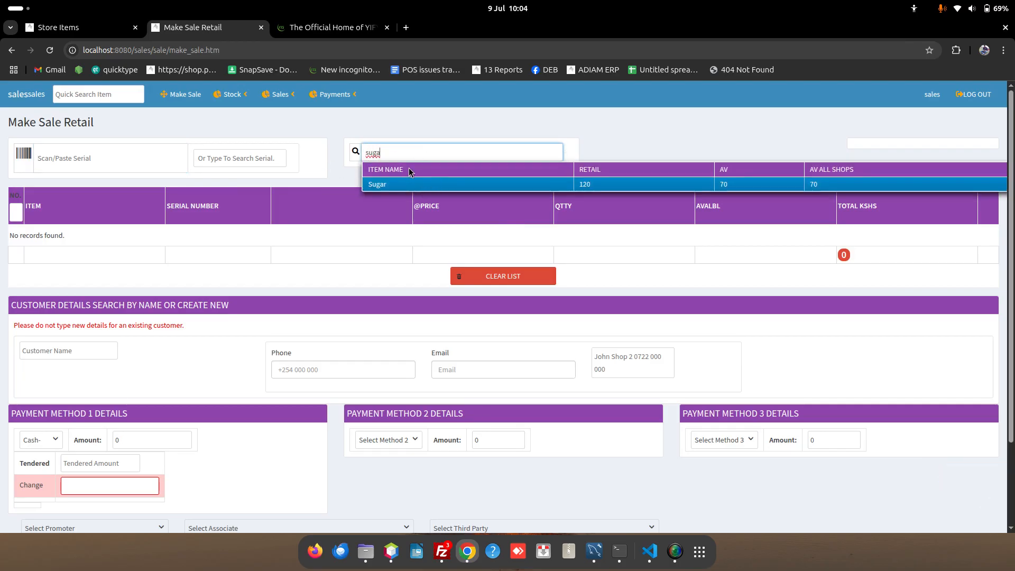
click(414, 183)
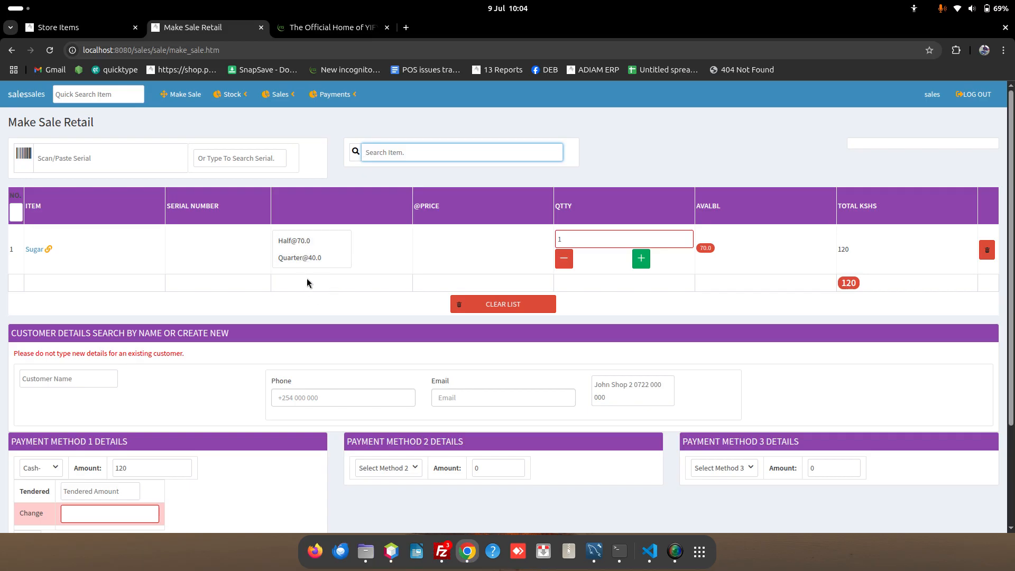
click(309, 242)
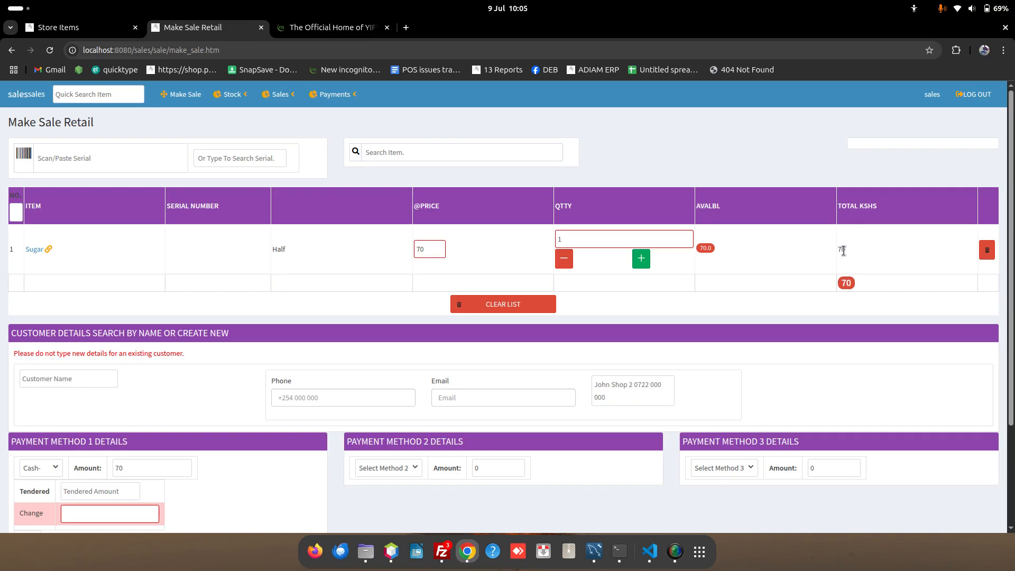
click(986, 252)
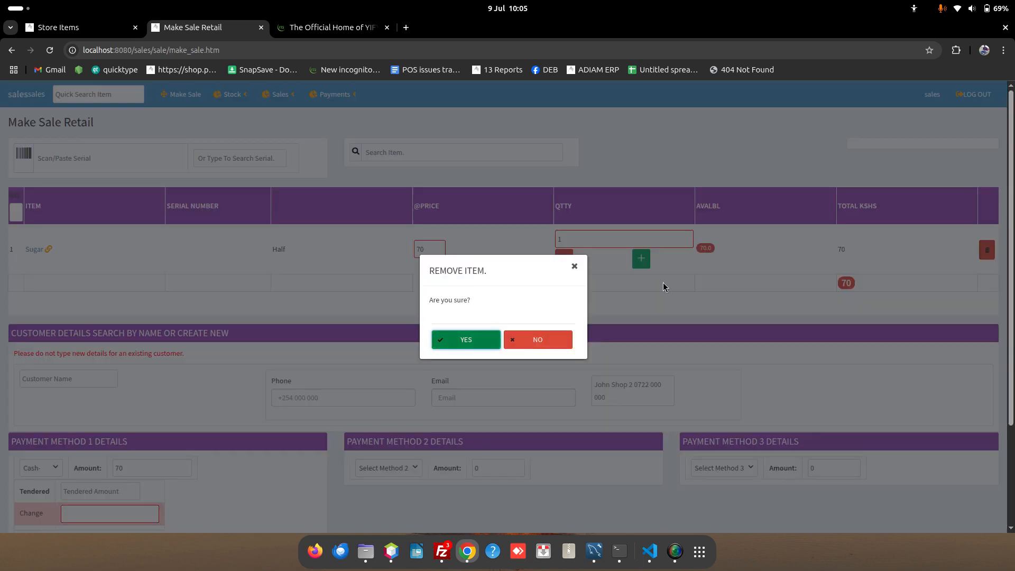
click(462, 343)
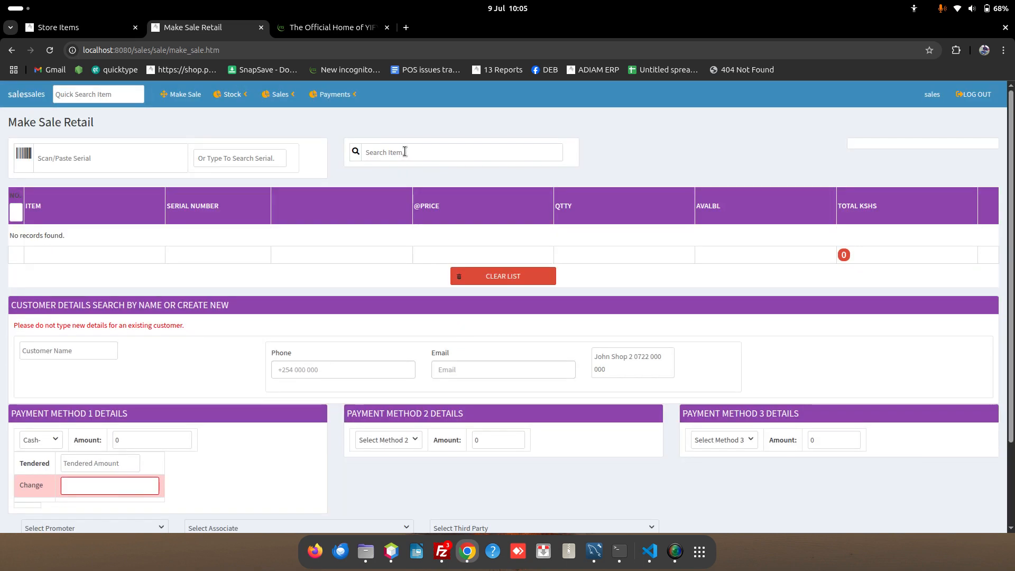
Add Sugar to the retail sale and choose the Quarter portion at 40.
click(405, 152)
text(sugar)
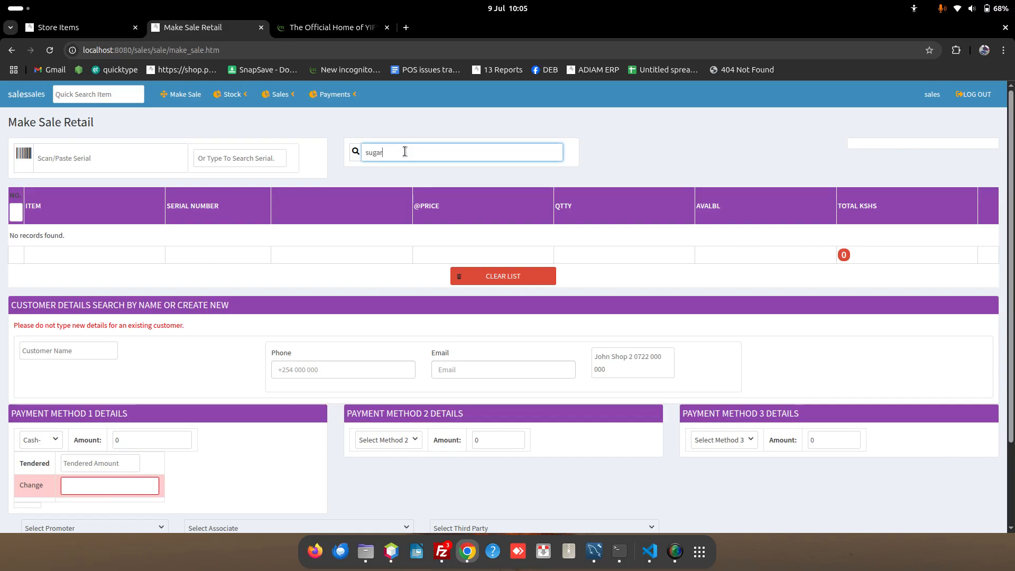
click(396, 182)
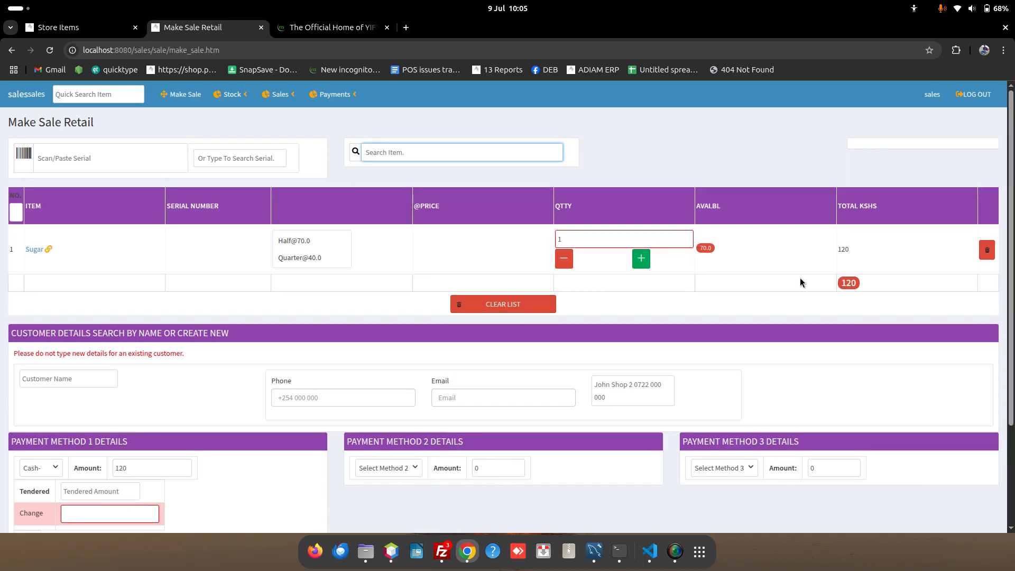
click(848, 252)
double_click(846, 250)
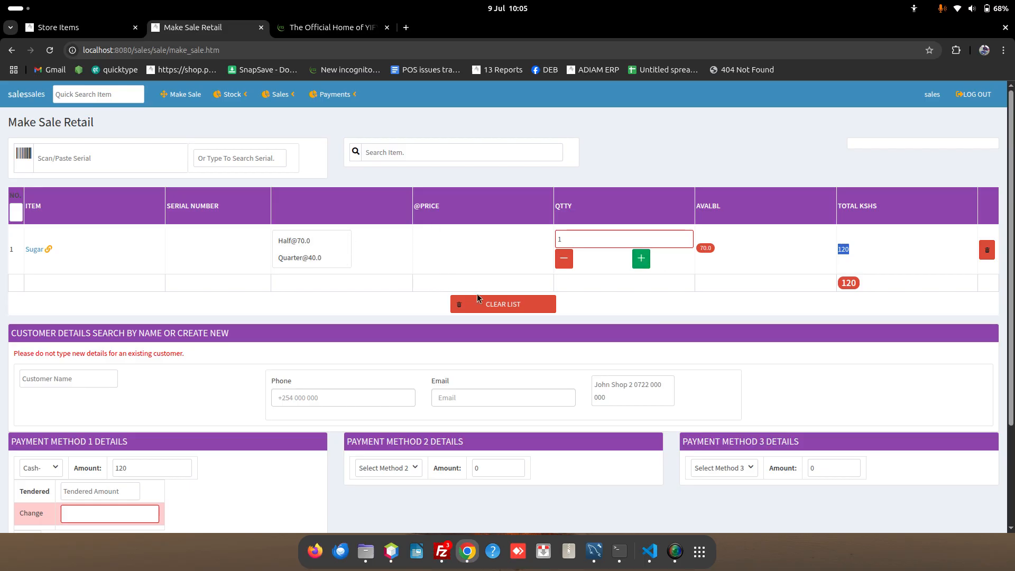
click(310, 259)
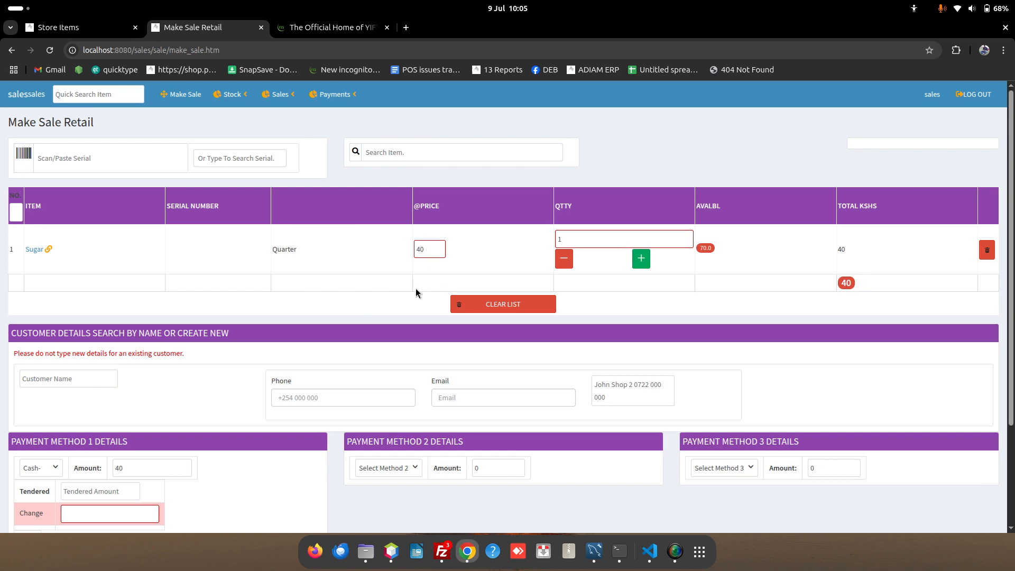
Complete the cash sale of the Quarter portion of Sugar.
scroll(398, 296, down, 3)
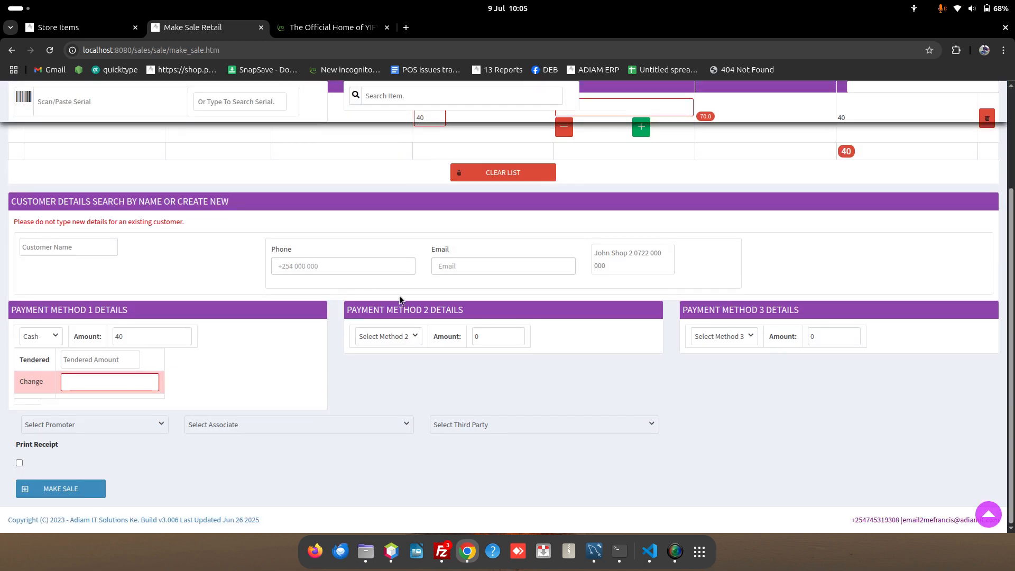
click(72, 489)
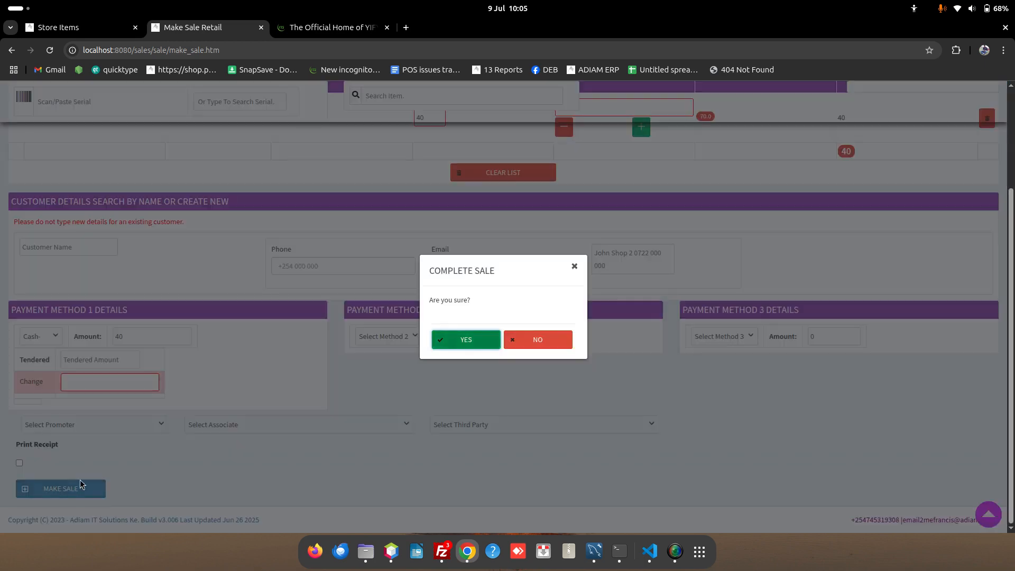
click(460, 341)
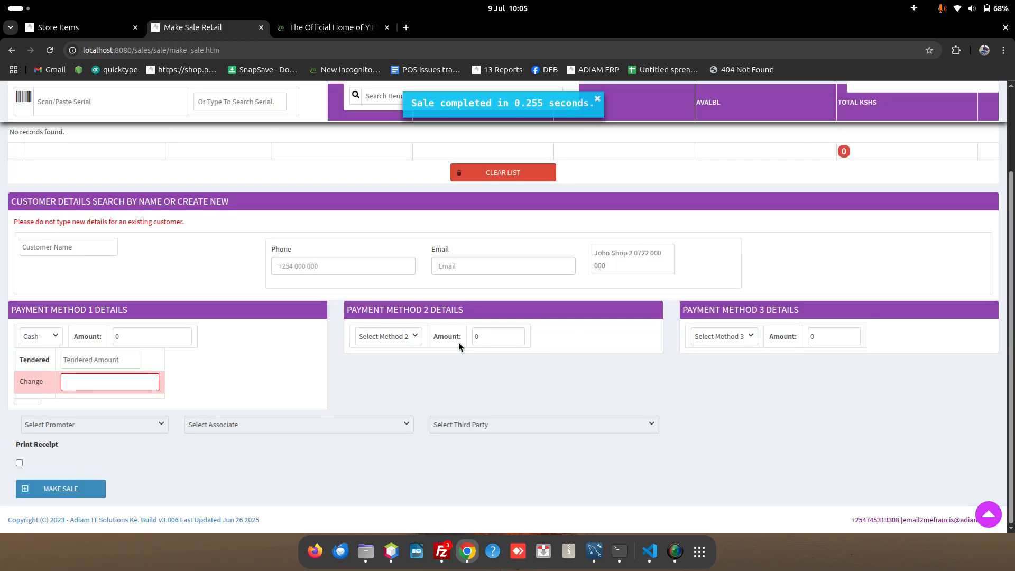
Find Sugar through the quick item search and view its stock flow in the sales shop.
scroll(460, 347, up, 3)
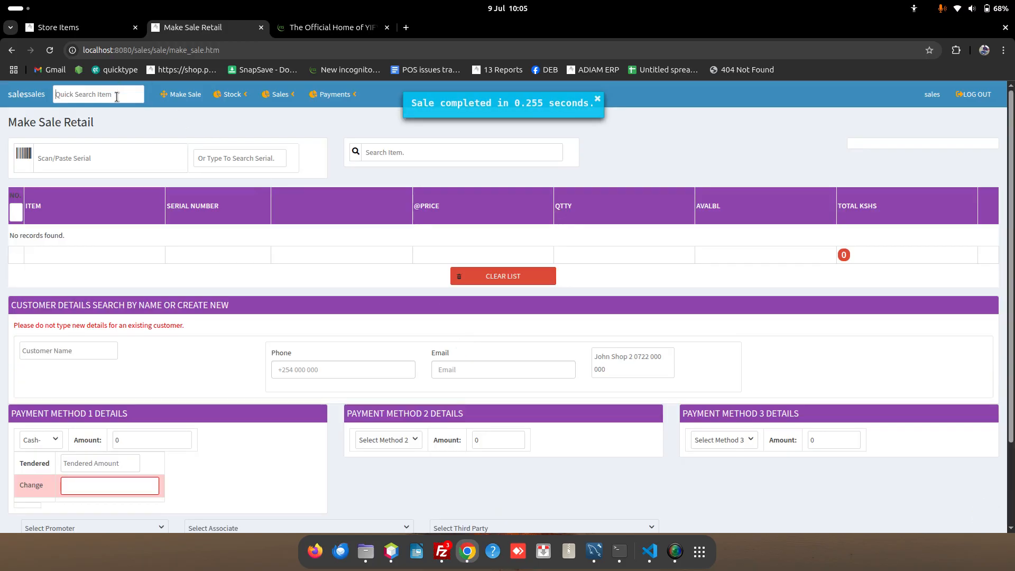
text(sugar)
click(112, 123)
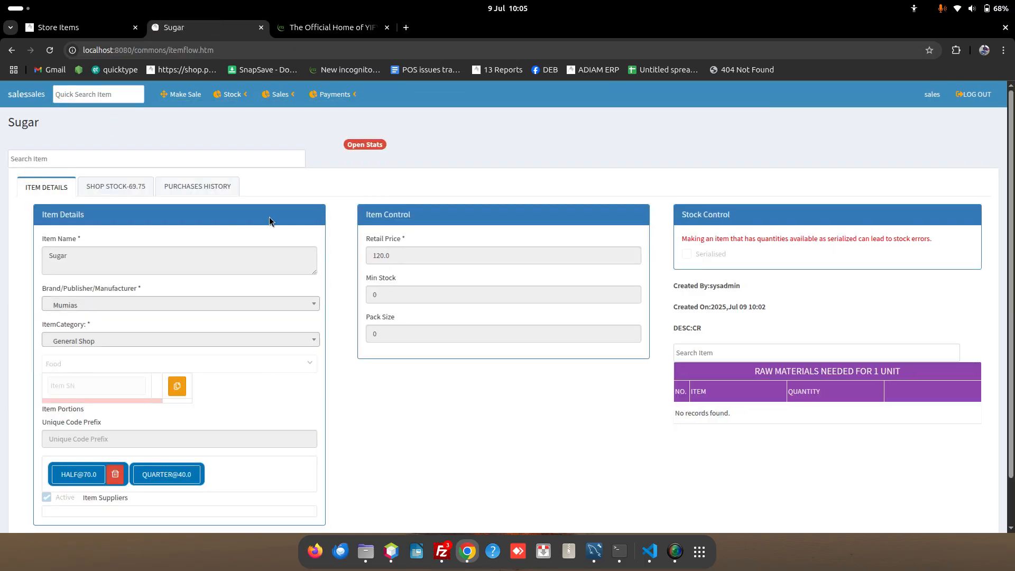
click(129, 186)
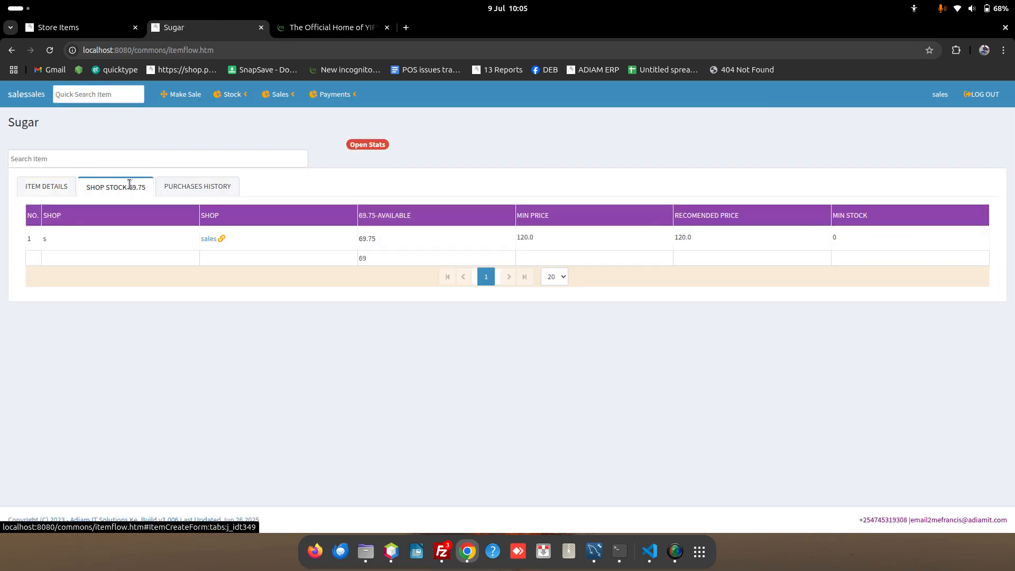
click(212, 238)
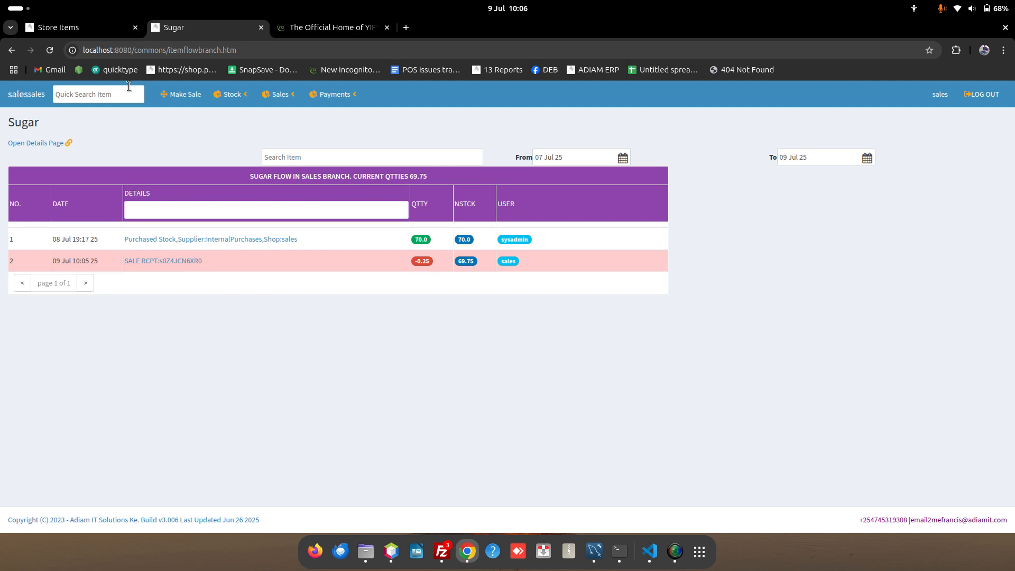
Start a new retail sale, add Sugar and choose the Half portion at 70.
click(182, 95)
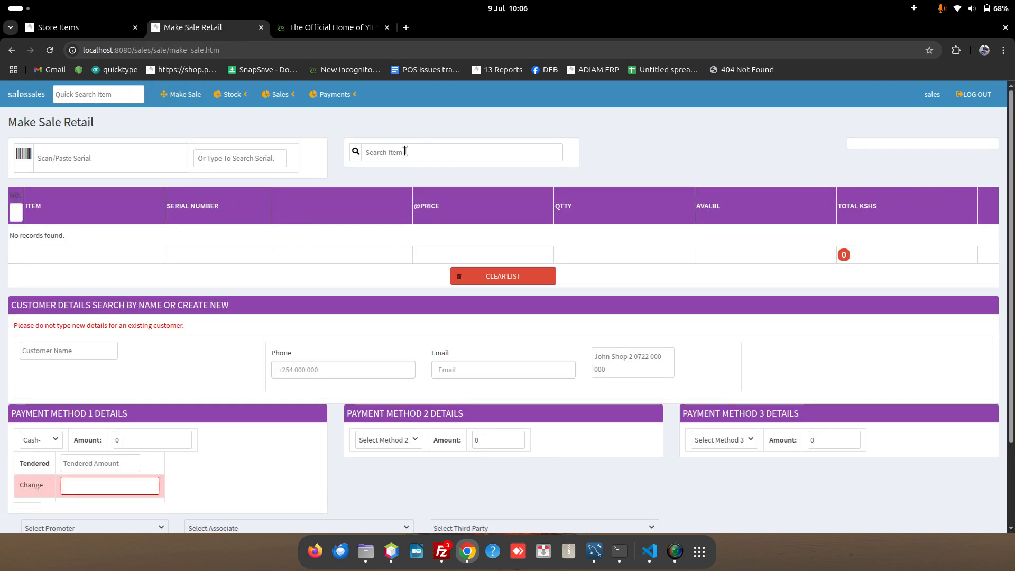
click(405, 152)
text(sugar)
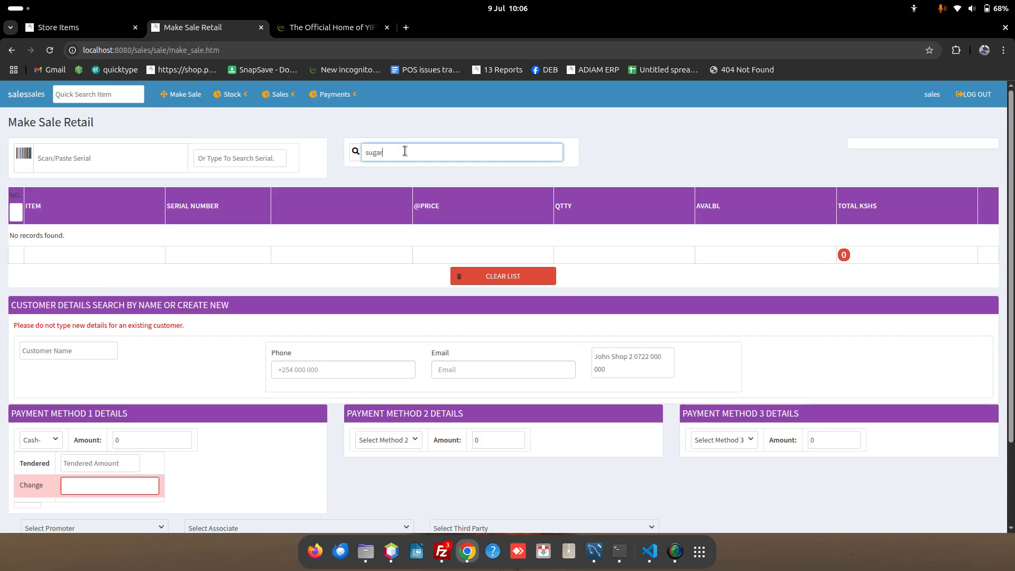
click(423, 181)
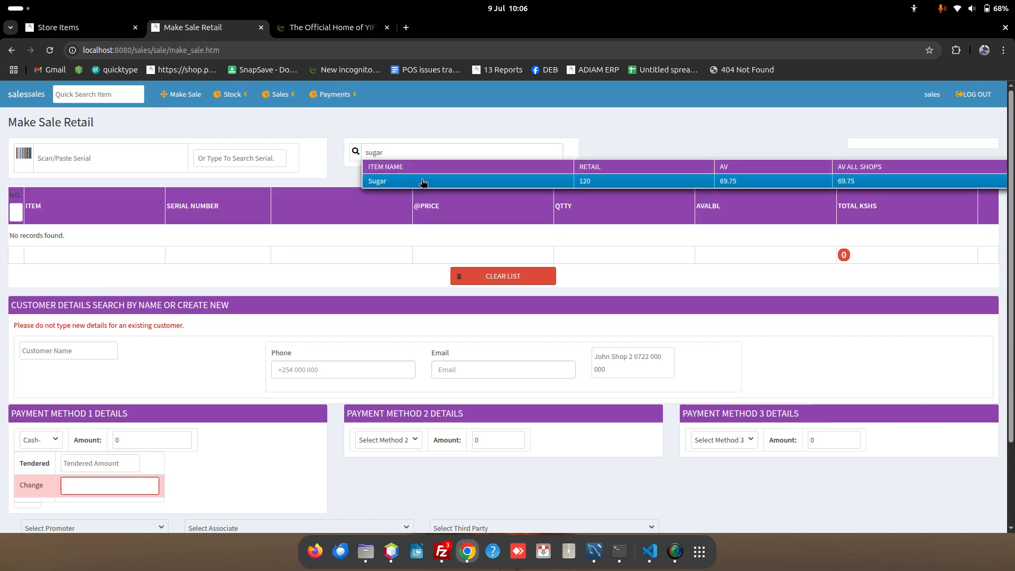
click(304, 249)
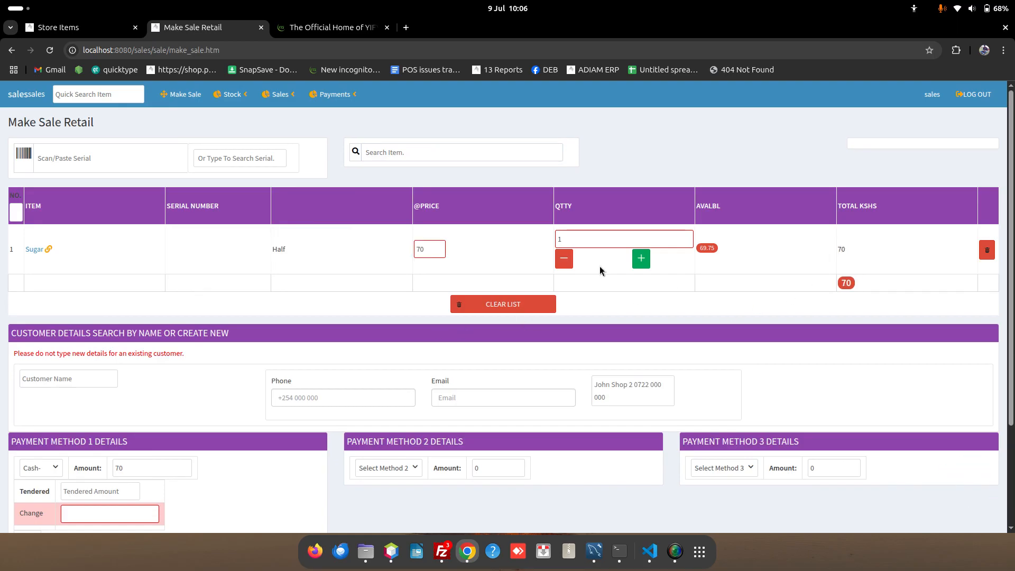
Complete the cash sale of the Half portion of Sugar.
scroll(469, 319, down, 3)
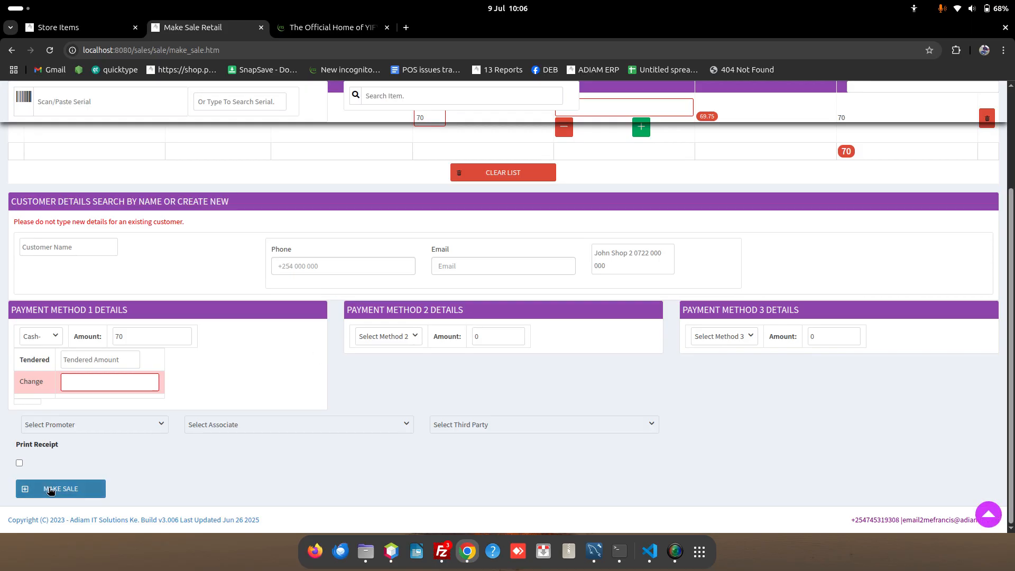
click(45, 487)
click(469, 336)
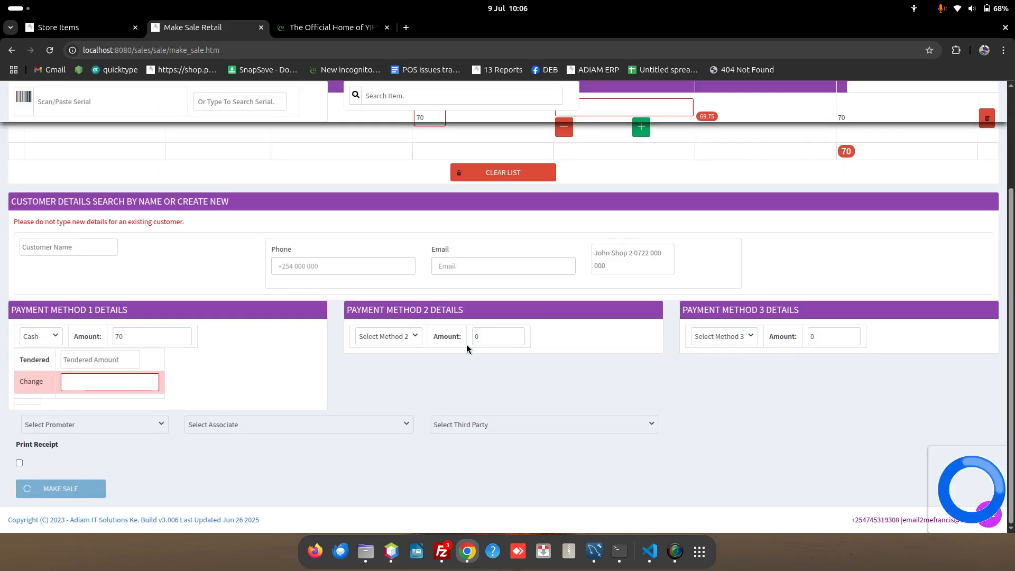
Reopen Sugar's stock flow for the sales shop to examine the Half portion's stock deduction.
scroll(466, 349, up, 2)
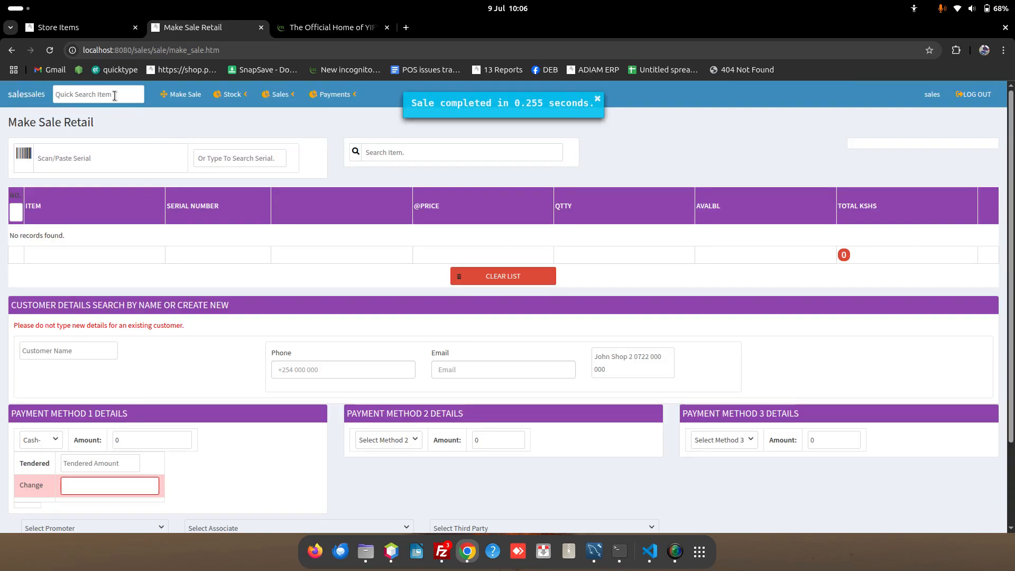
text(suga)
click(104, 126)
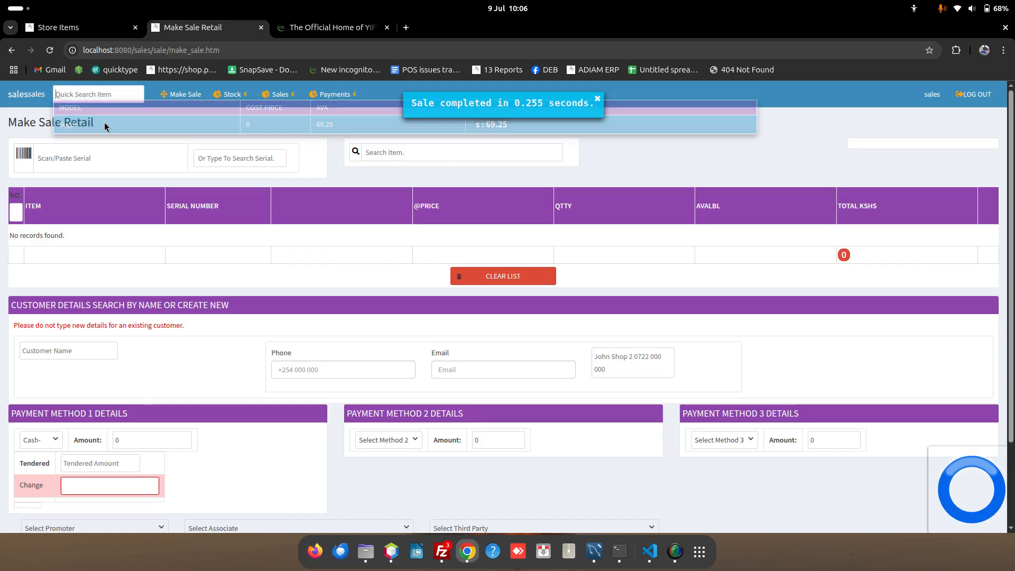
click(121, 186)
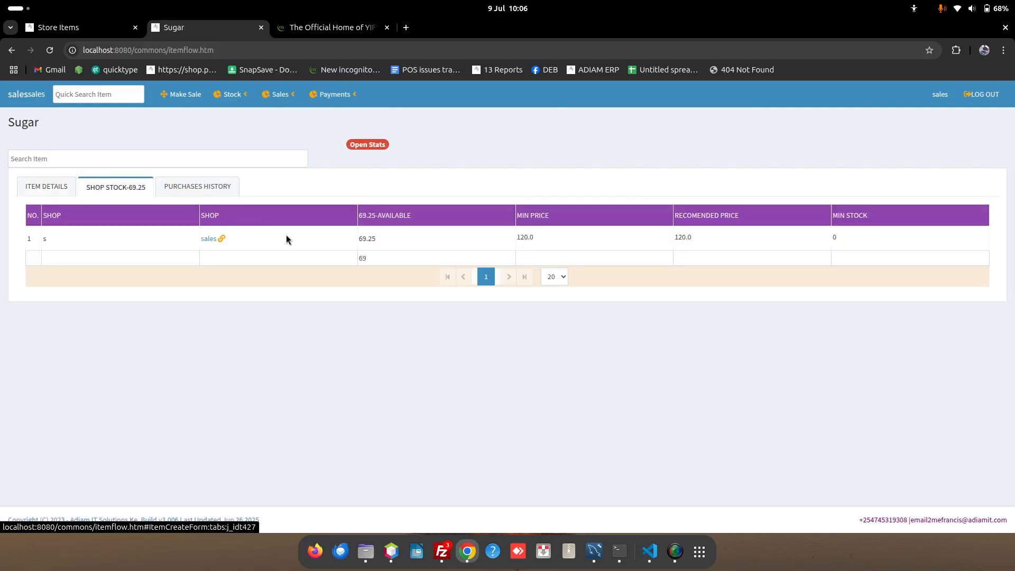
click(217, 238)
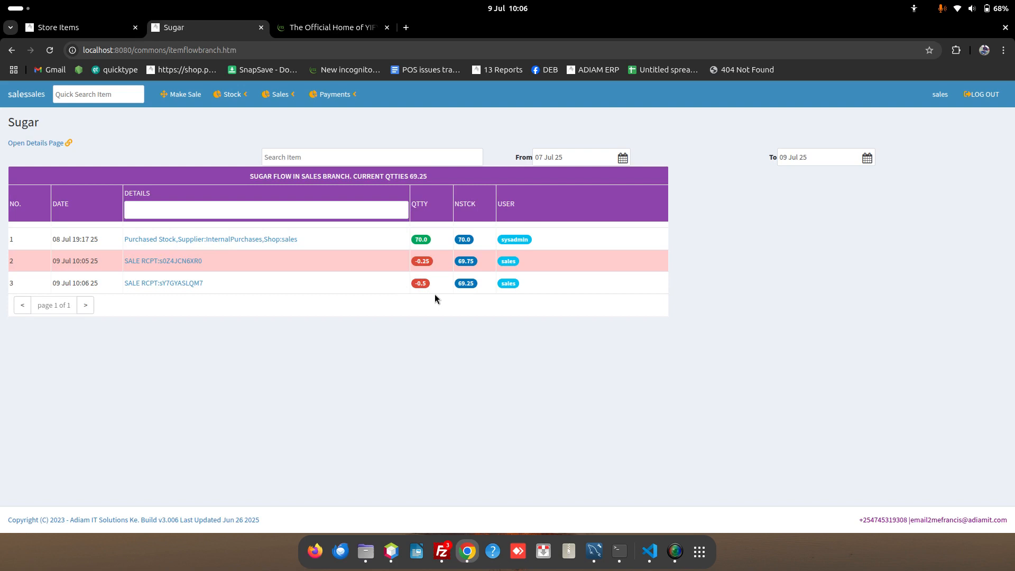
Start a new retail sale and add Sugar as a whole item with quantity 3.
click(182, 94)
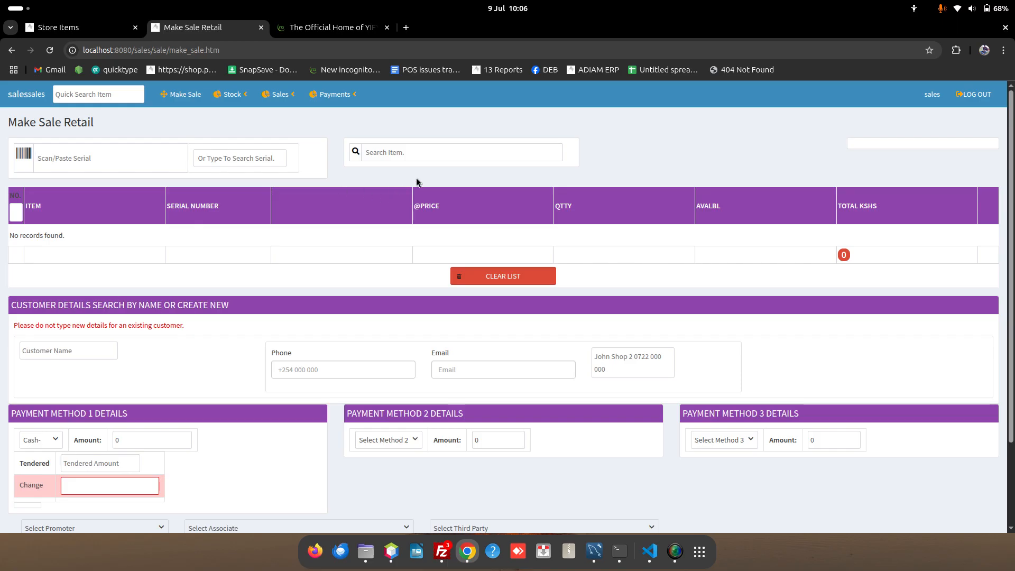
click(406, 153)
text(sugar)
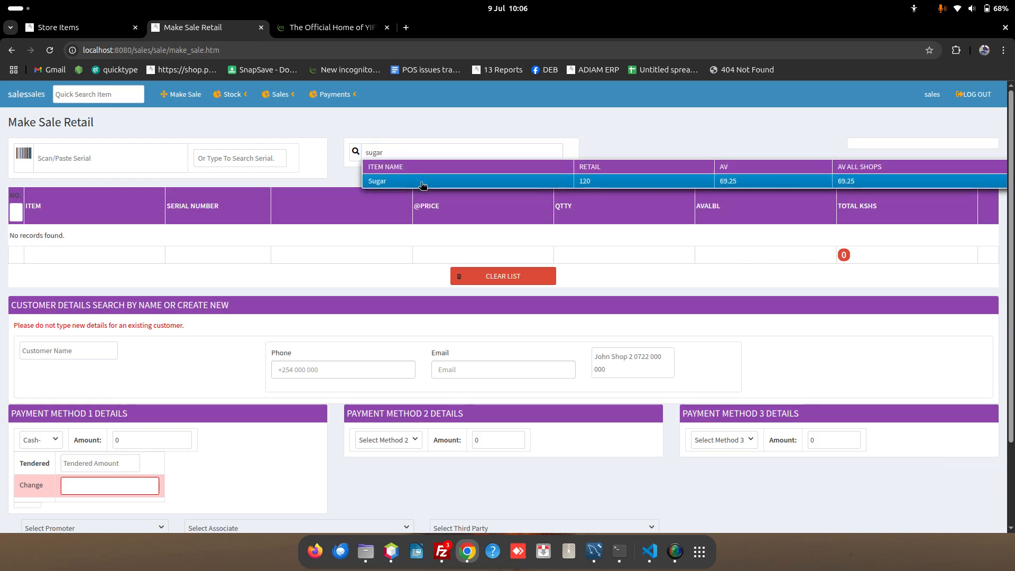
click(422, 182)
double_click(598, 239)
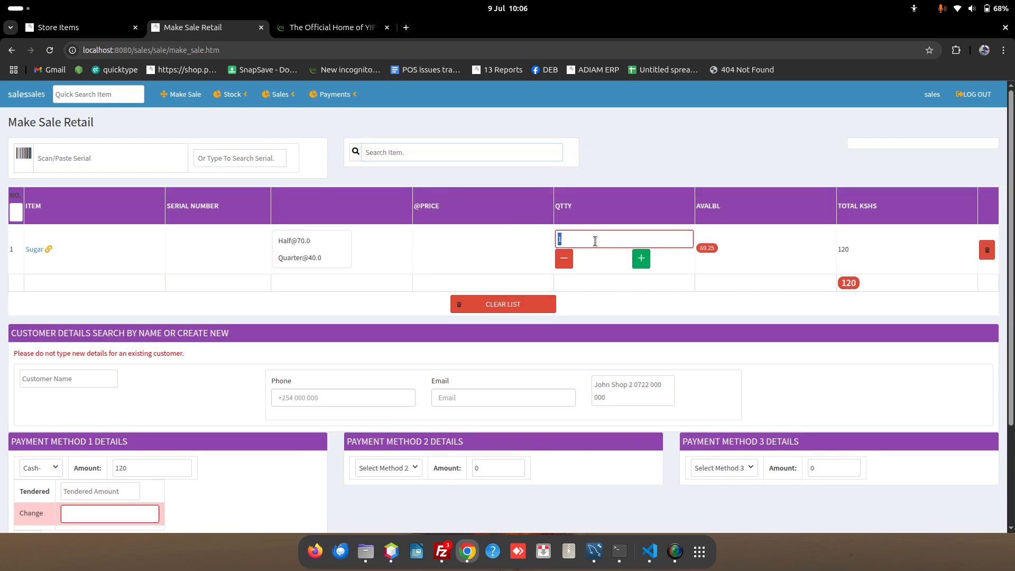
text(3)
Add a second Sugar line to the sale and choose the Half portion at 70 for the line with quantity 3.
click(416, 156)
text(sugar)
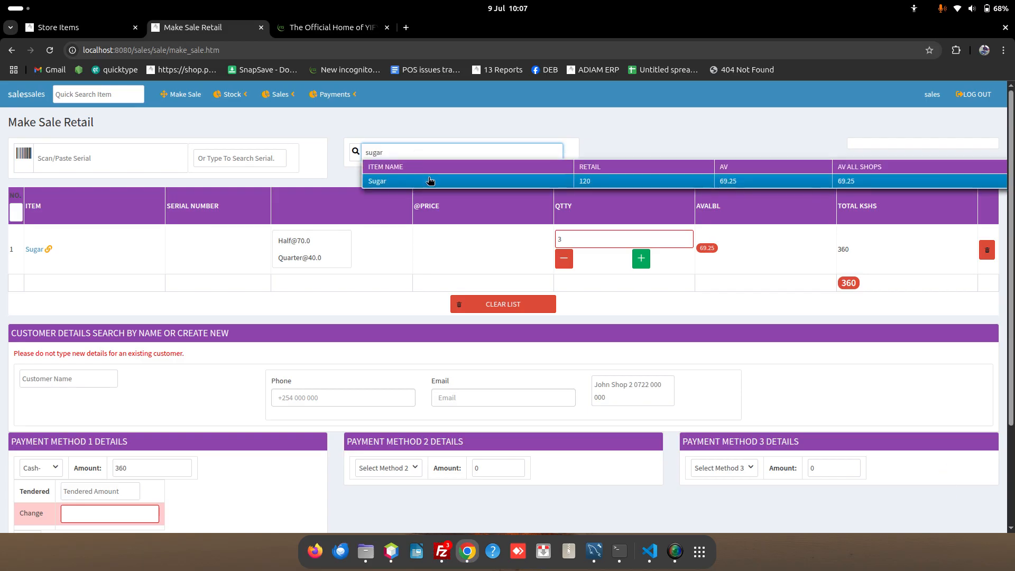
click(429, 180)
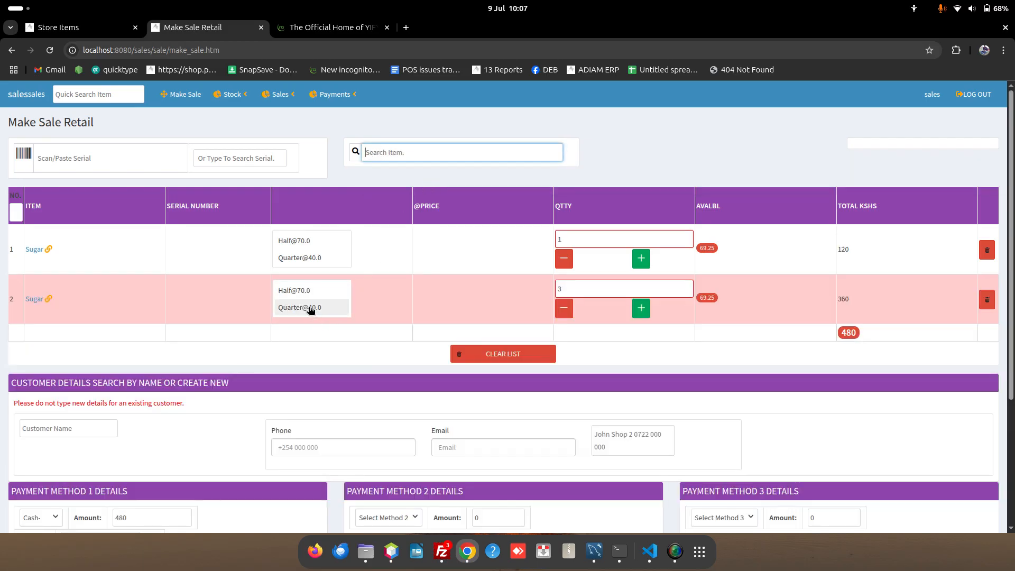
click(303, 291)
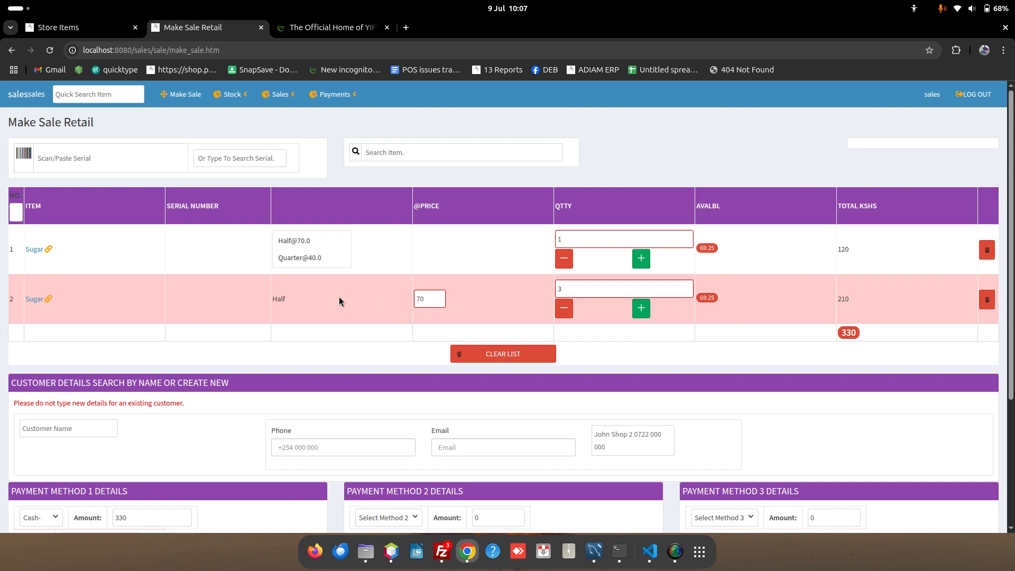
Set the Half portion line's quantity to 1 and the whole Sugar line's quantity to 3.
double_click(565, 287)
text(1)
click(512, 290)
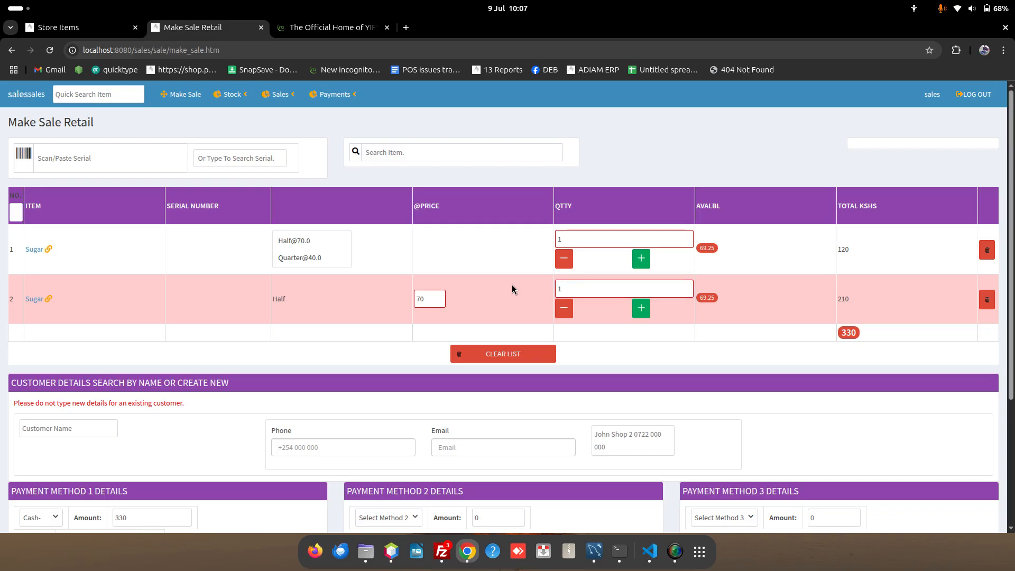
double_click(598, 236)
text(3)
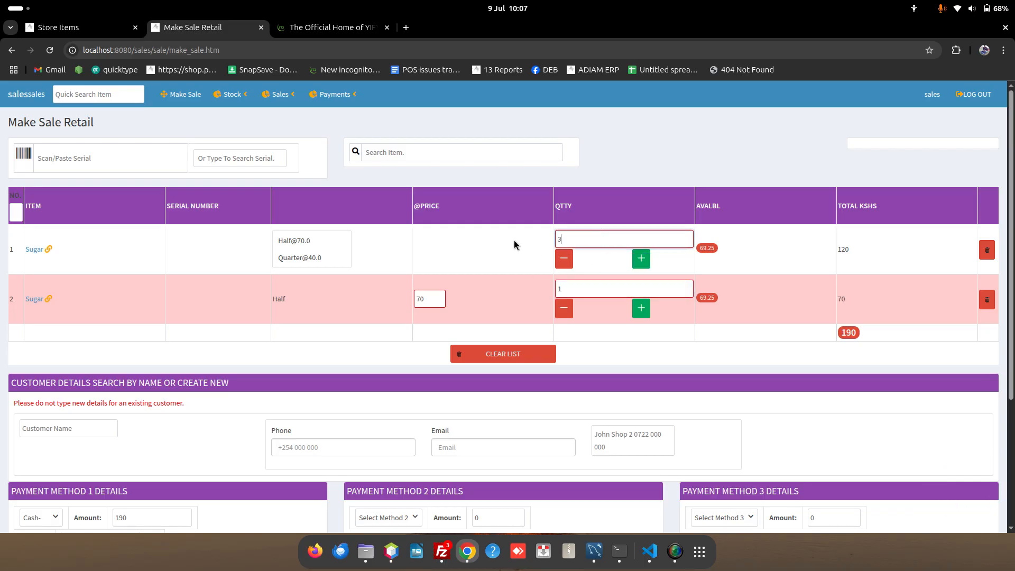
click(511, 244)
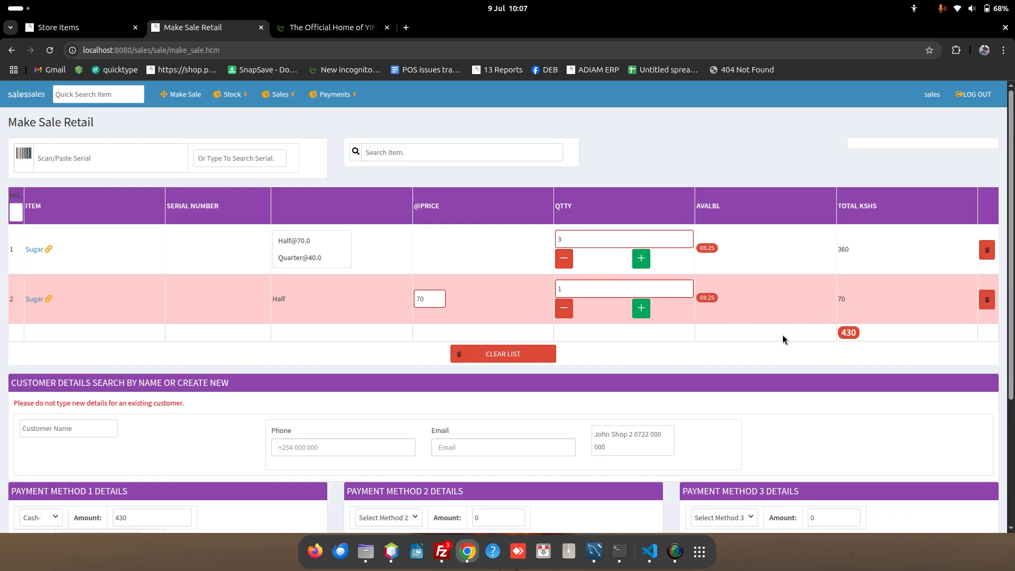
Complete the cash sale of the whole Sugar units and the Half portion.
scroll(393, 362, down, 4)
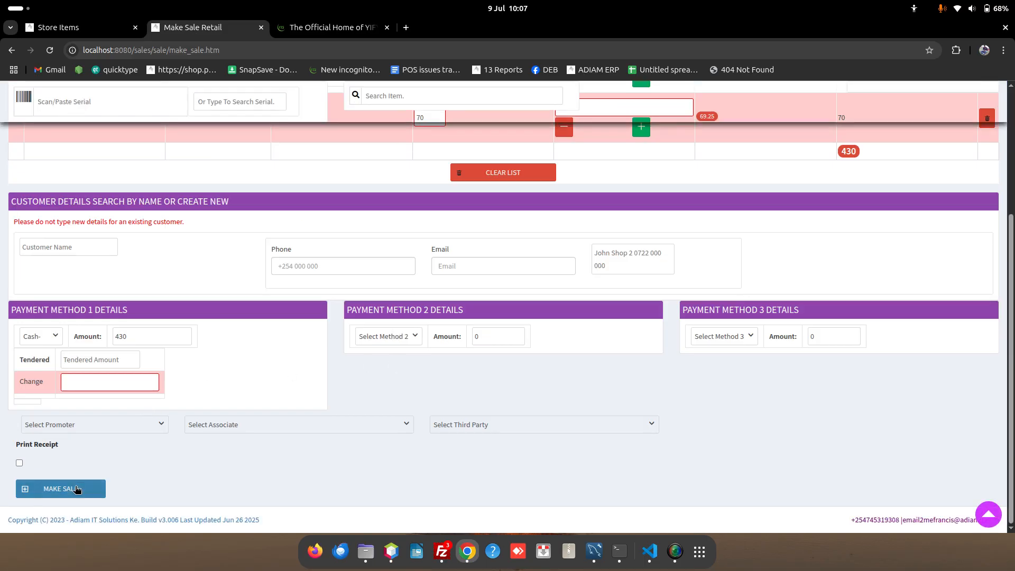
click(74, 487)
click(478, 338)
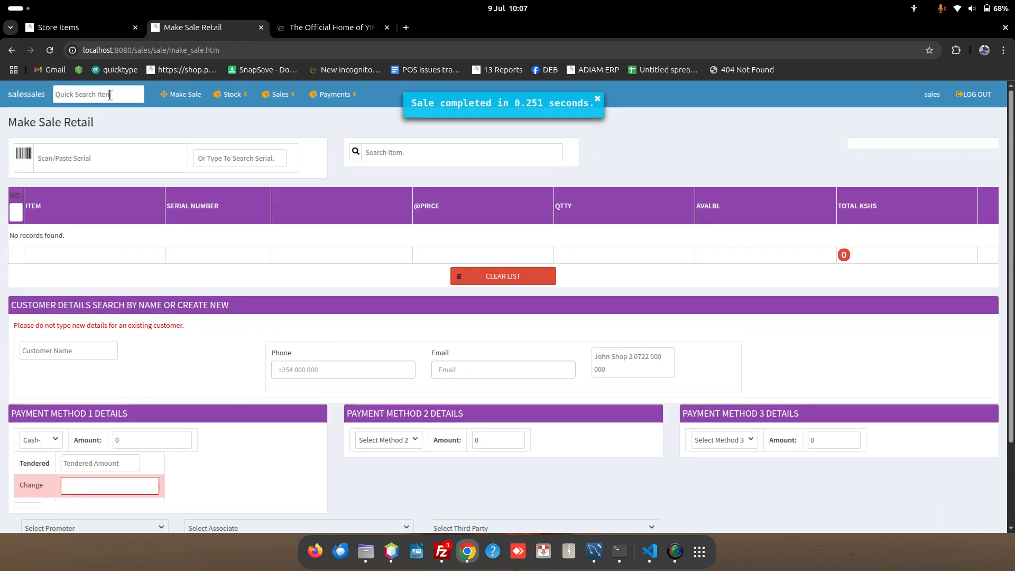
Open Sugar's stock flow for the sales shop and examine the deductions from the combined sale.
click(109, 95)
text(sug)
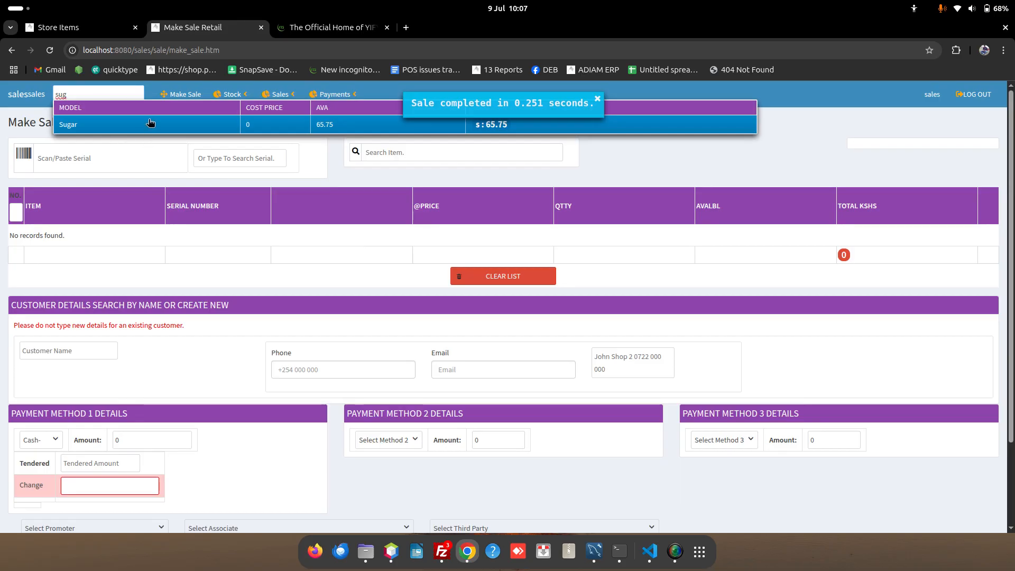
click(149, 124)
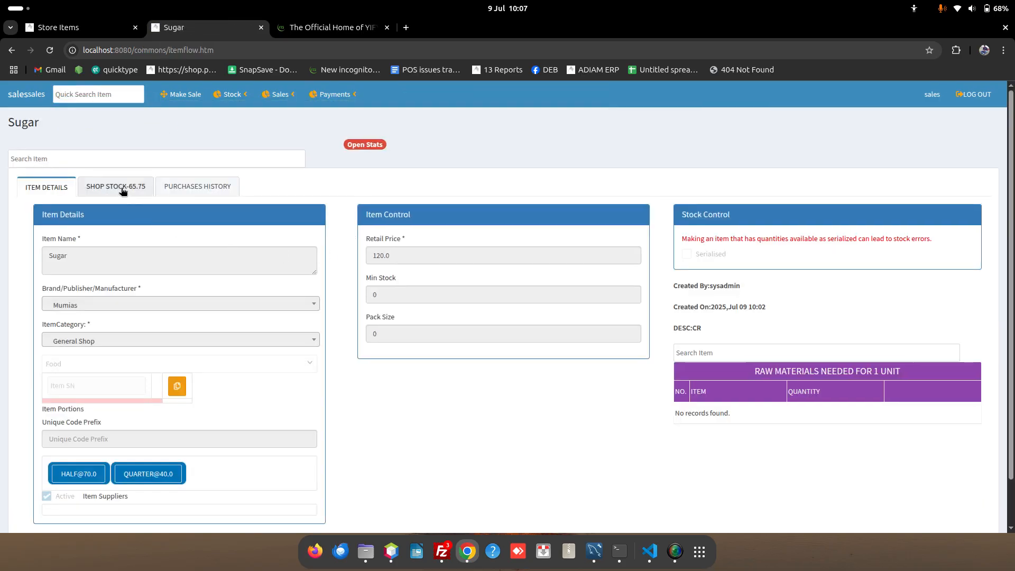
click(122, 190)
click(212, 239)
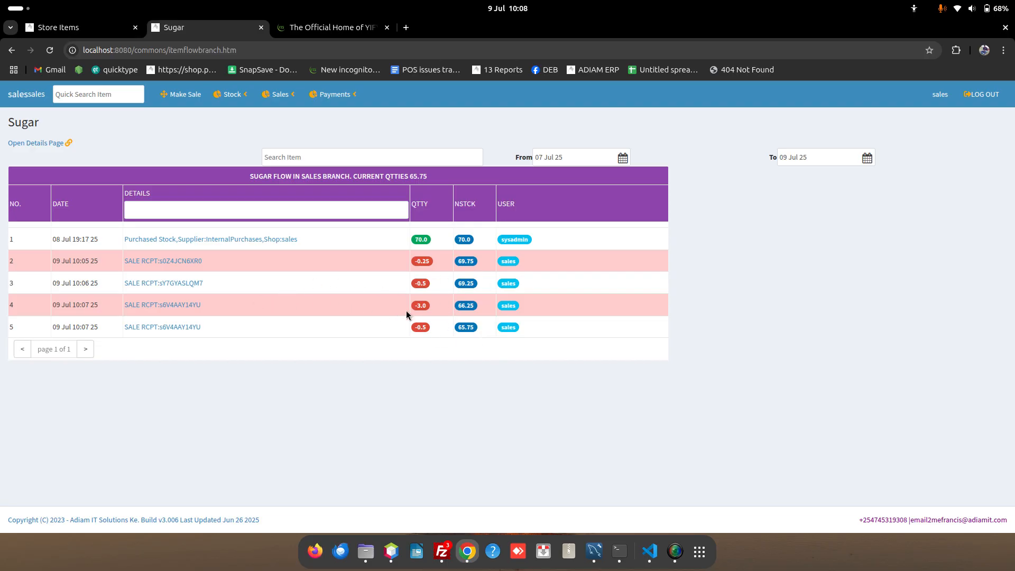
click(675, 552)
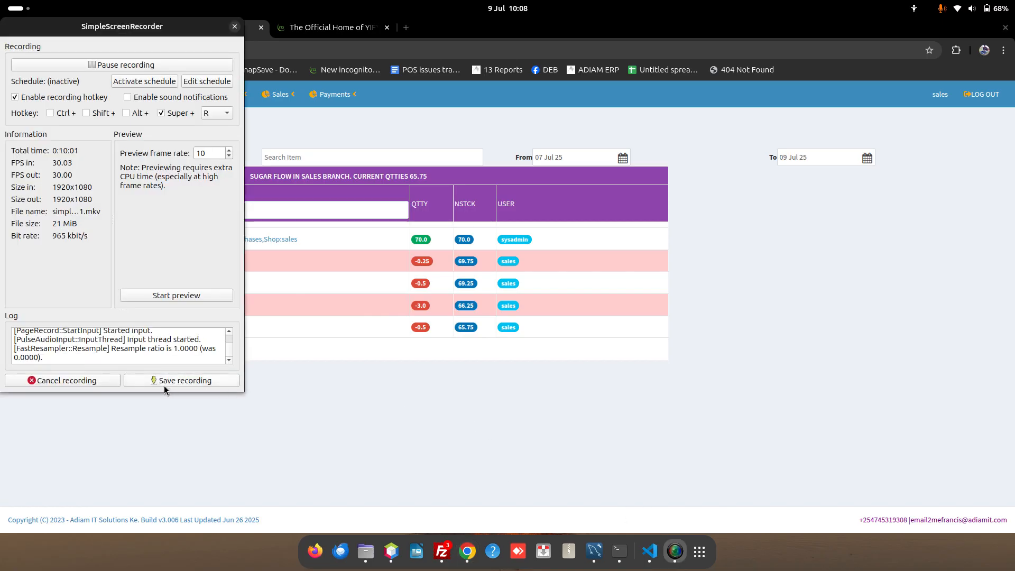